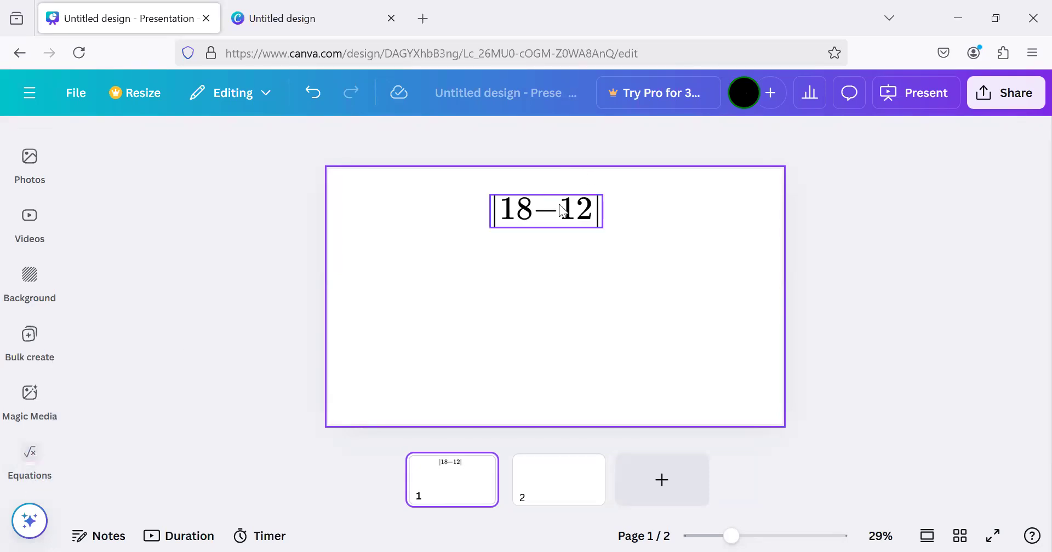
Search the elements for "poll" and place the blue "Guess the answer" quiz just below the equation on page 1
scroll(29, 269, up, 5)
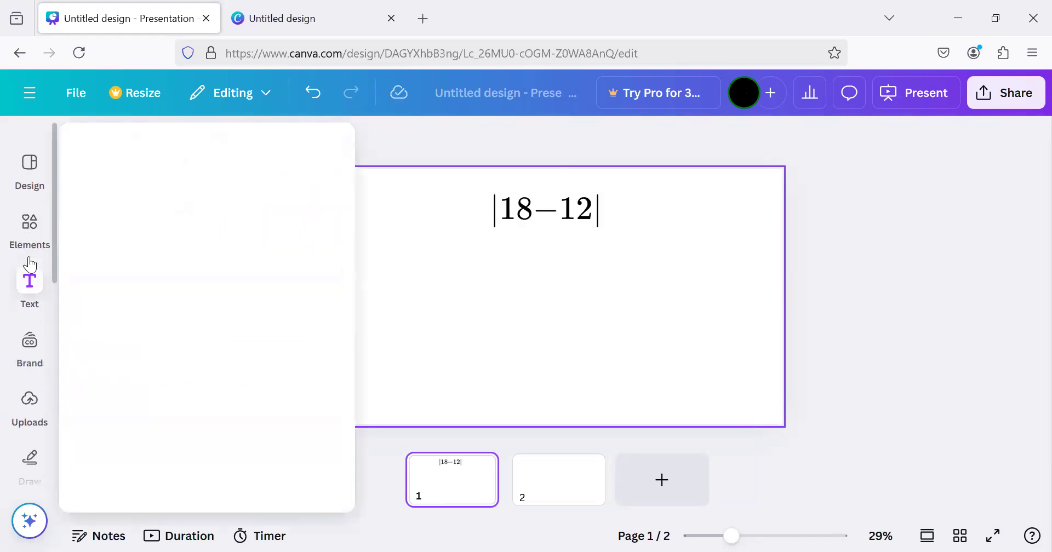
click(29, 205)
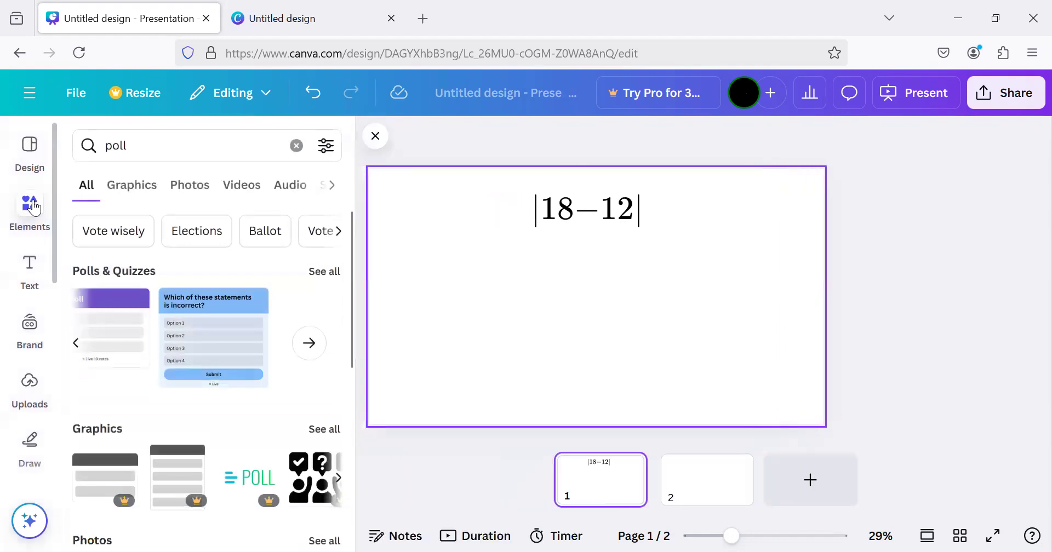
click(167, 146)
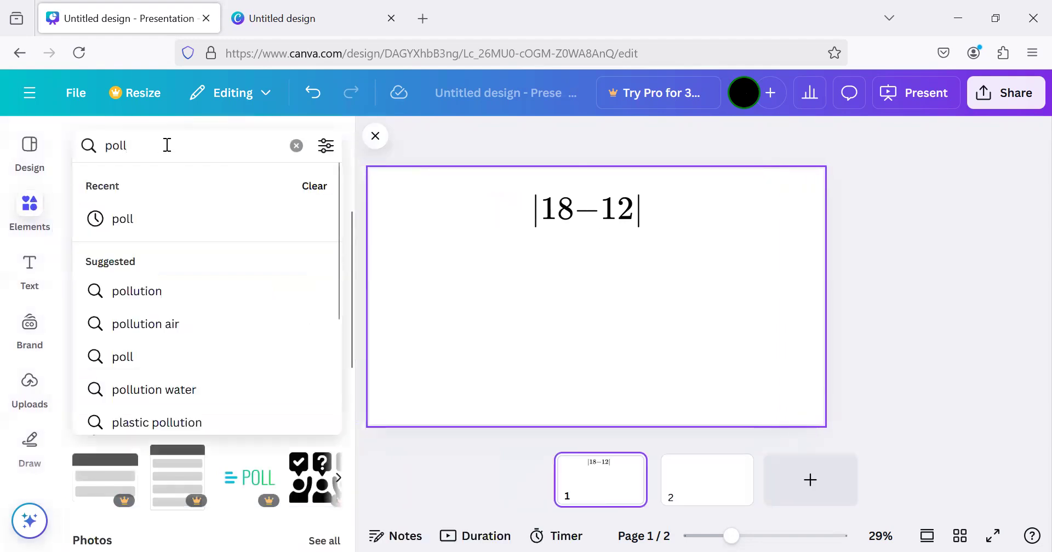
key(Return)
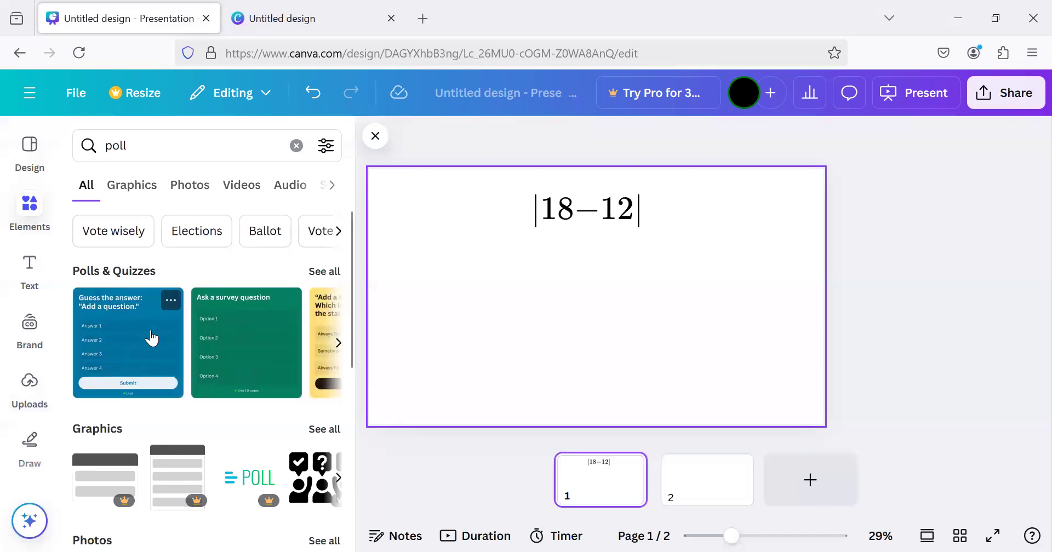
click(140, 305)
drag(640, 246, 641, 264)
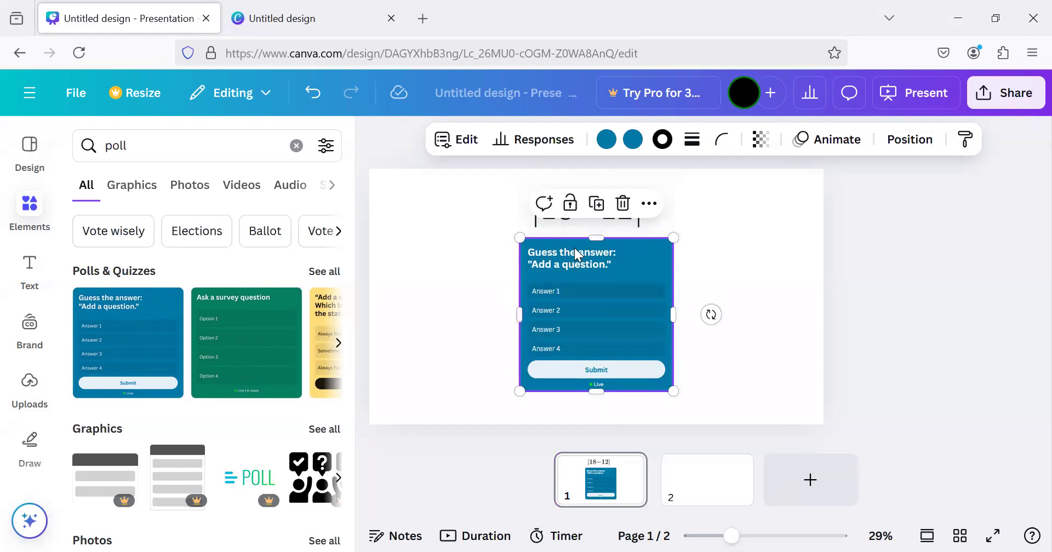
click(578, 220)
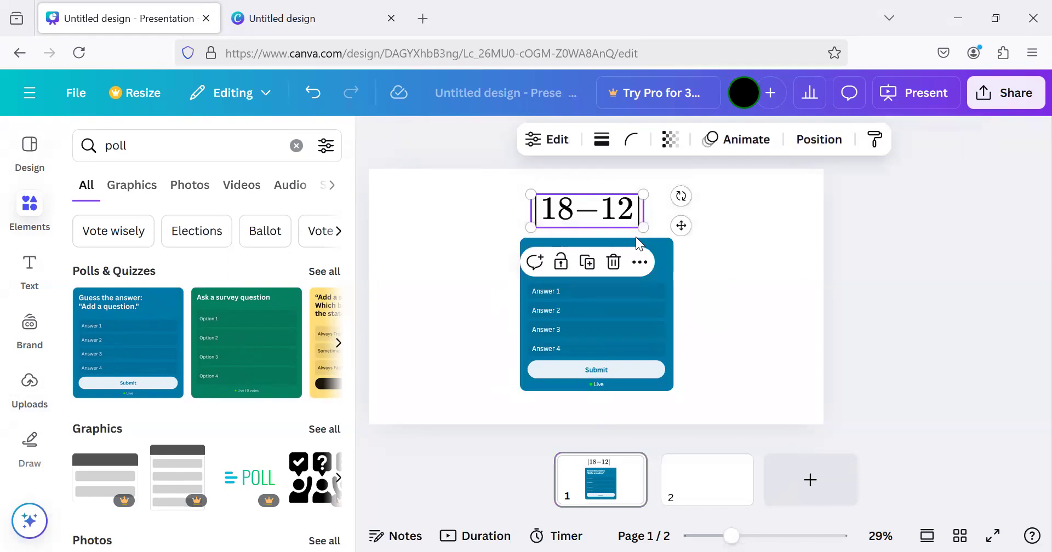
Replace the quiz header with "Simplify the above problem."
double_click(662, 245)
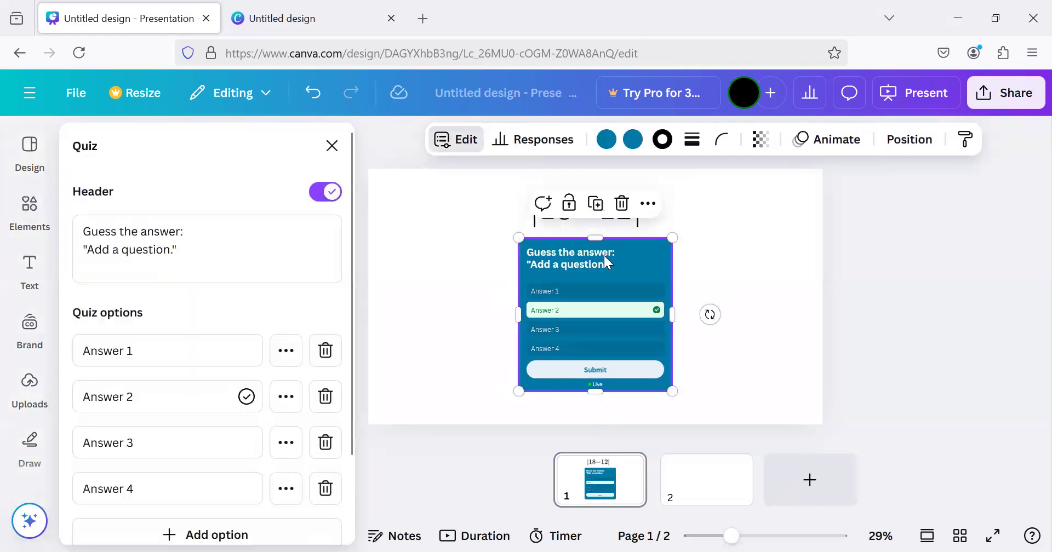
drag(212, 249, 81, 229)
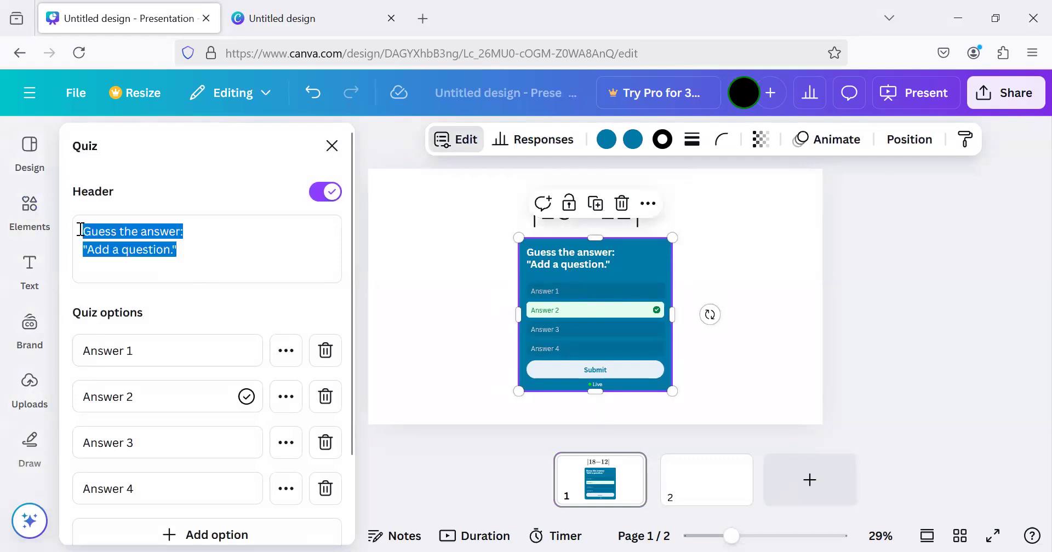
text(Simplify)
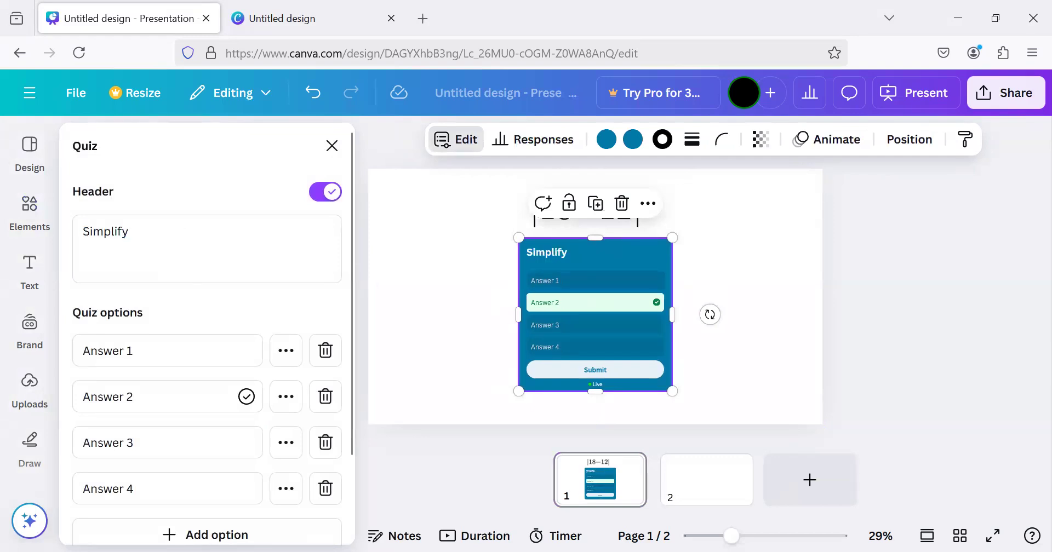
text(the above pro)
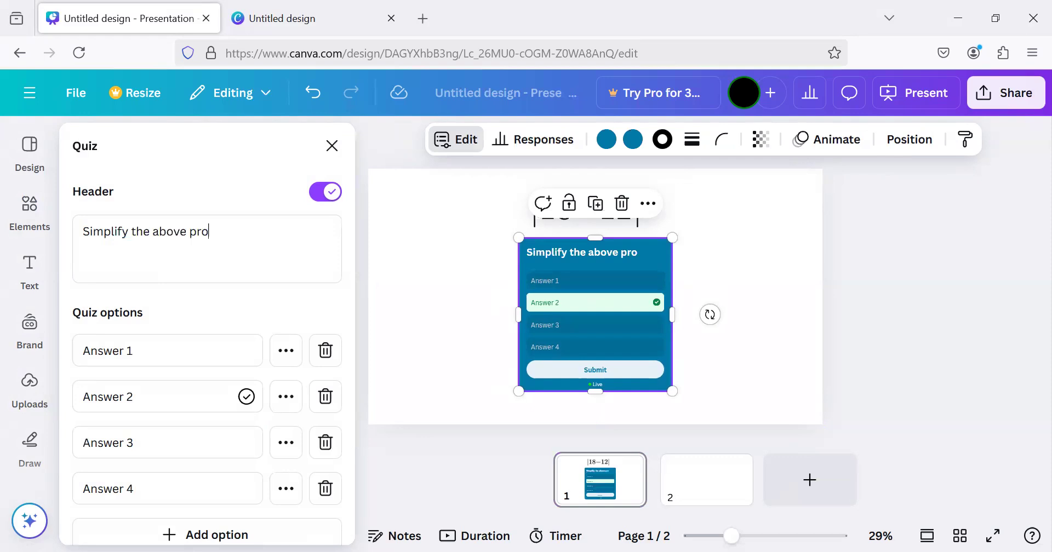
text(blem.)
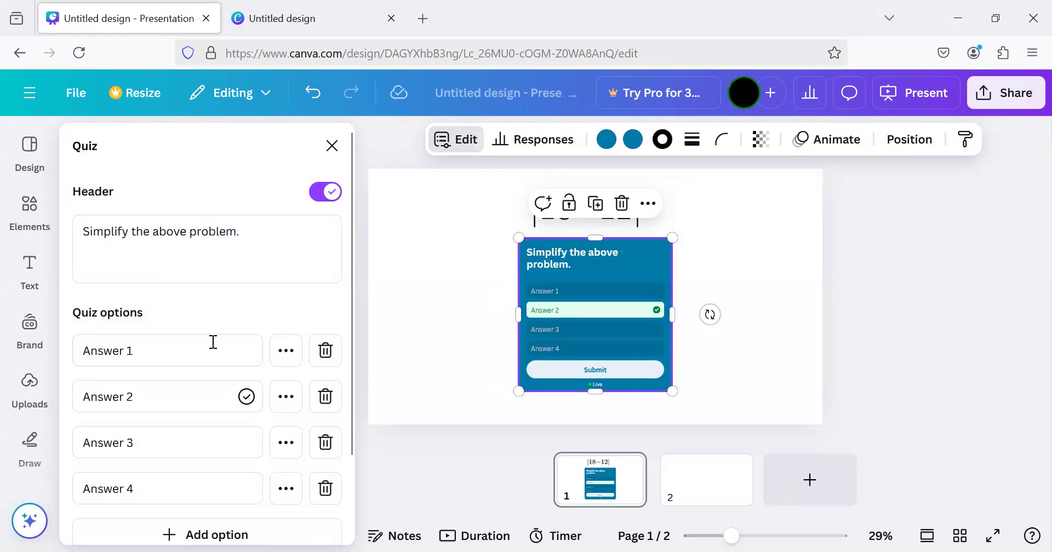
Mark Answer 4 as the quiz's correct answer
click(286, 489)
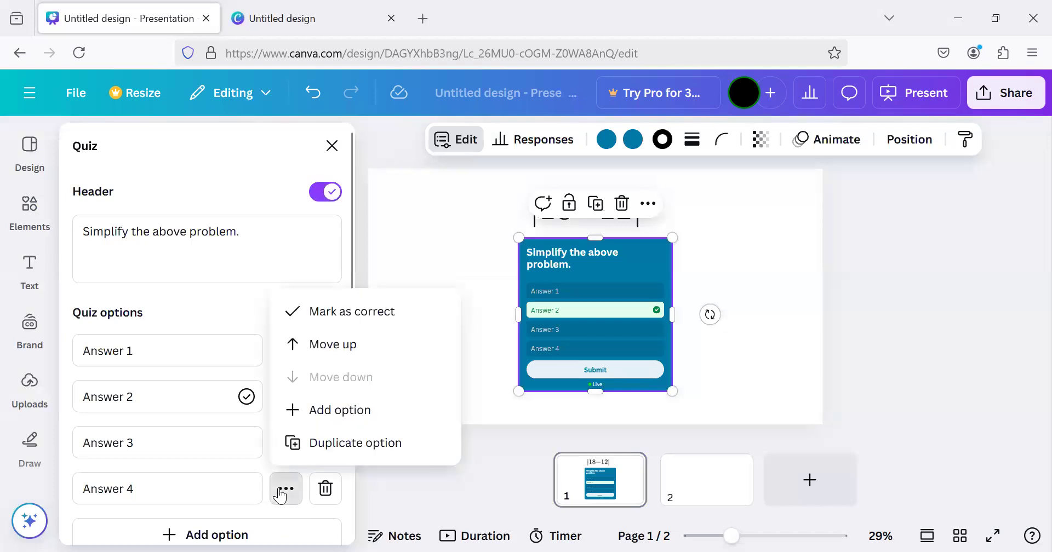
click(320, 311)
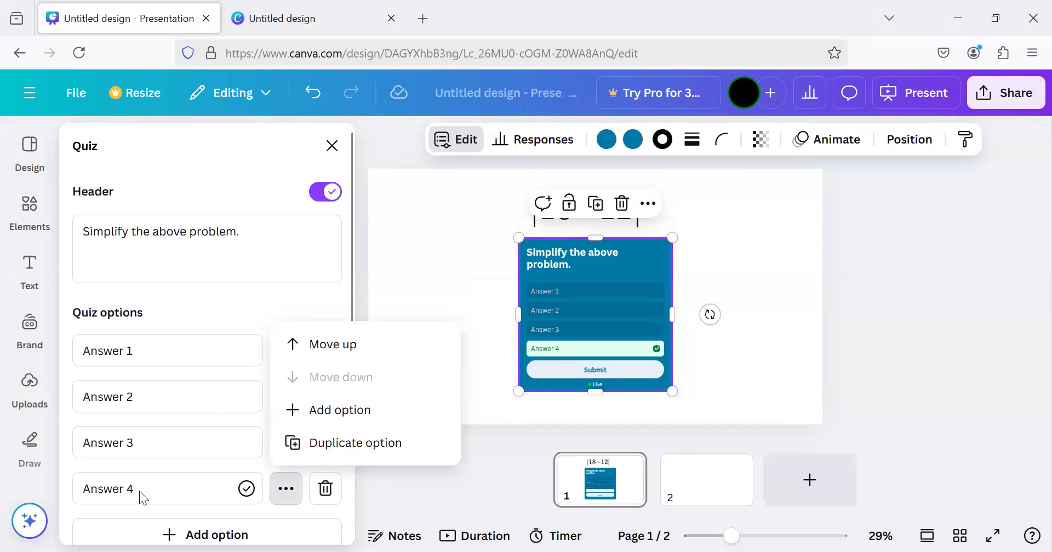
click(457, 244)
click(457, 243)
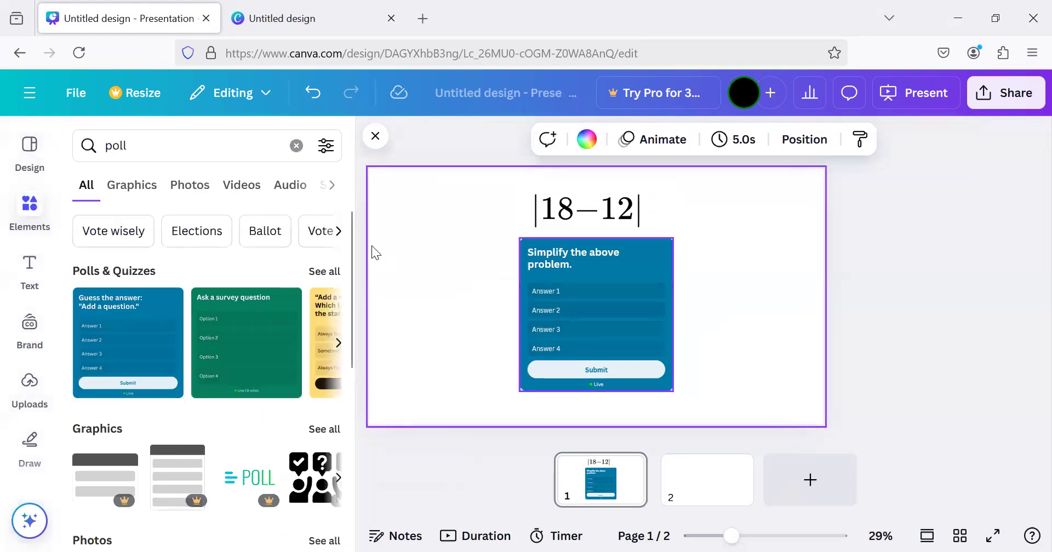
Set the four quiz options, from first to last, to 52, 29, -6 and 6, and finish editing the quiz
click(606, 258)
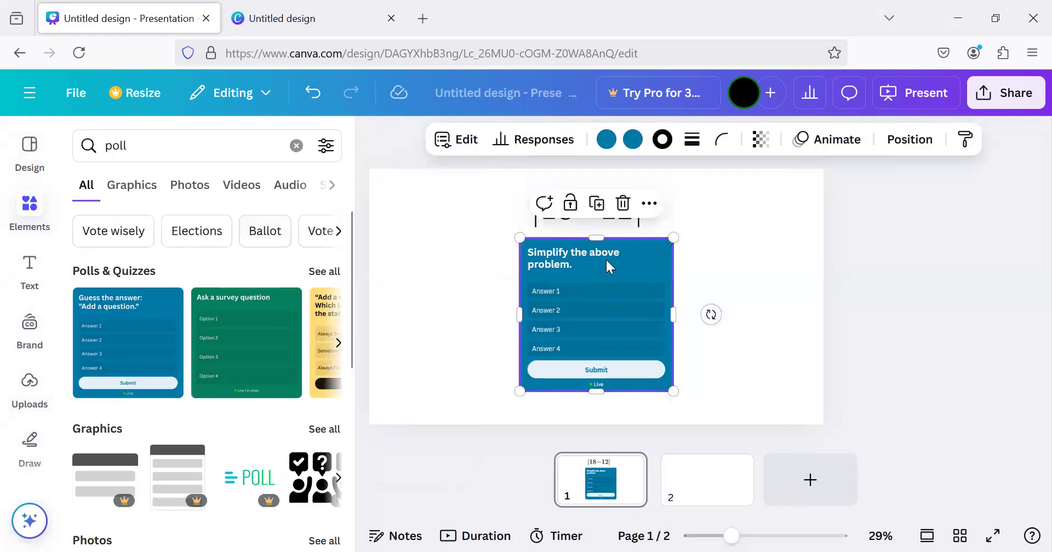
drag(154, 484, 69, 486)
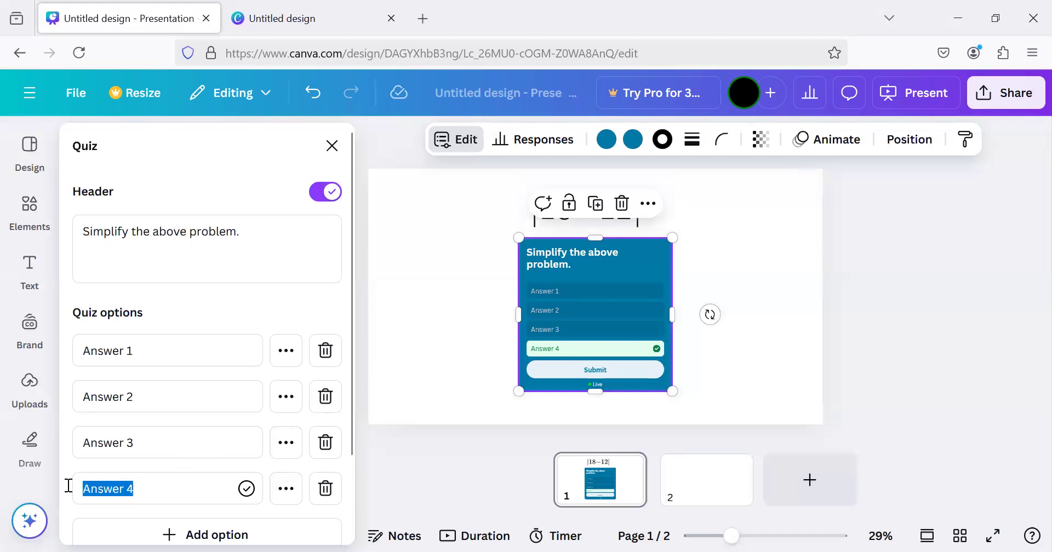
text(6)
key(shift+Tab)
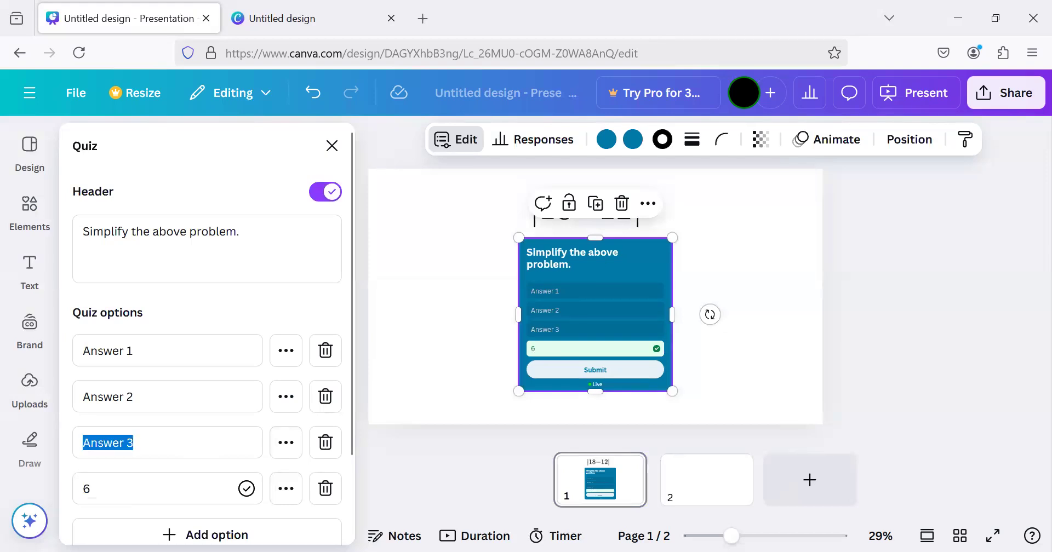
text(-6)
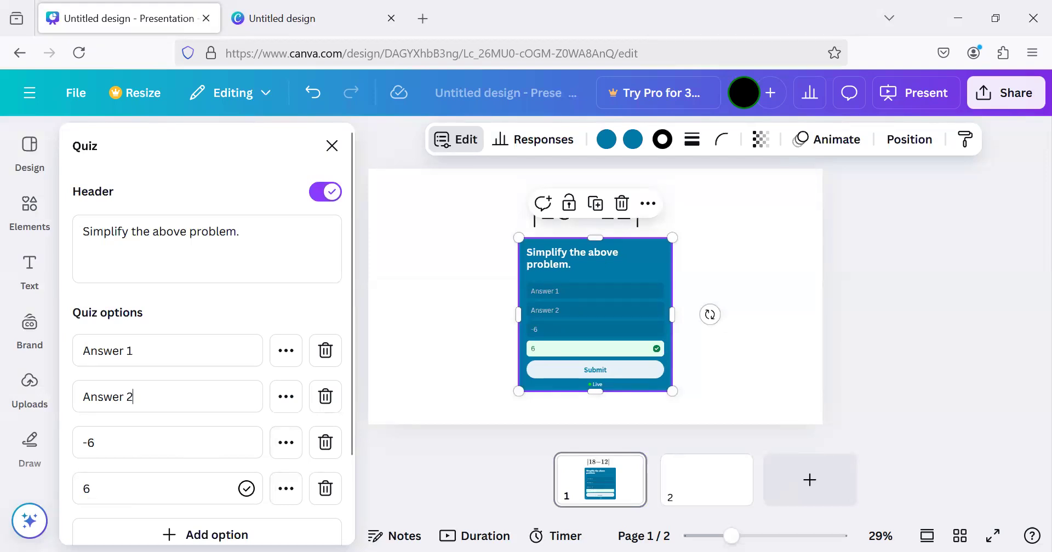
key(ctrl+a)
text(29)
triple_click(107, 350)
text(52)
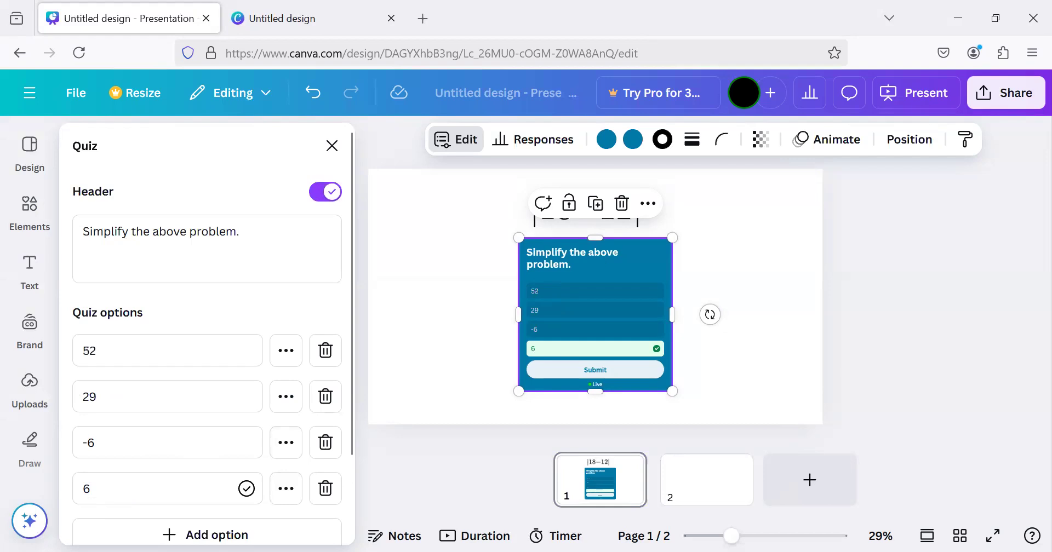
scroll(252, 304, down, 1)
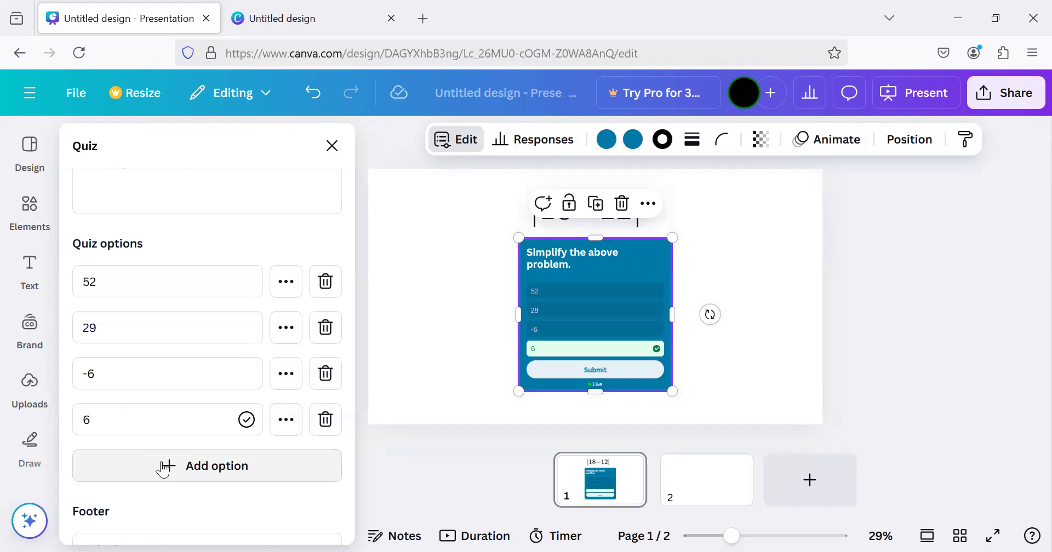
click(332, 147)
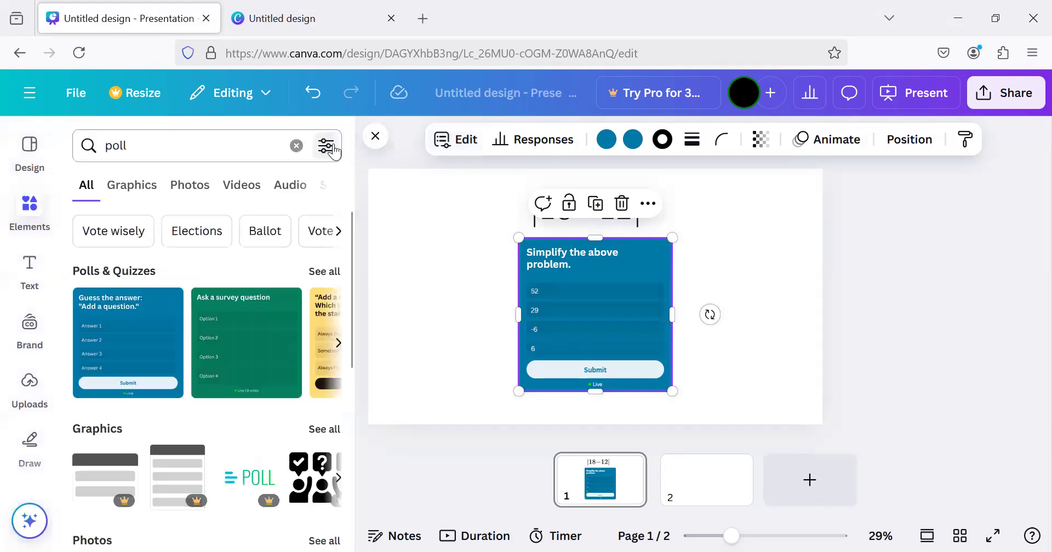
Add the red "Mood check" poll to page 2 and shift it slightly up and to the right
click(686, 485)
scroll(316, 364, right, 2)
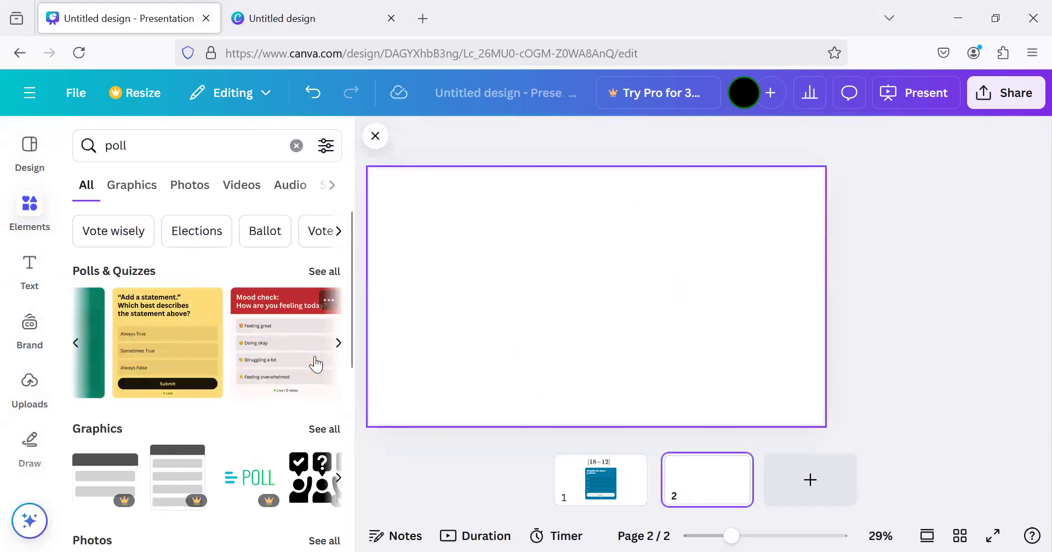
scroll(317, 365, right, 2)
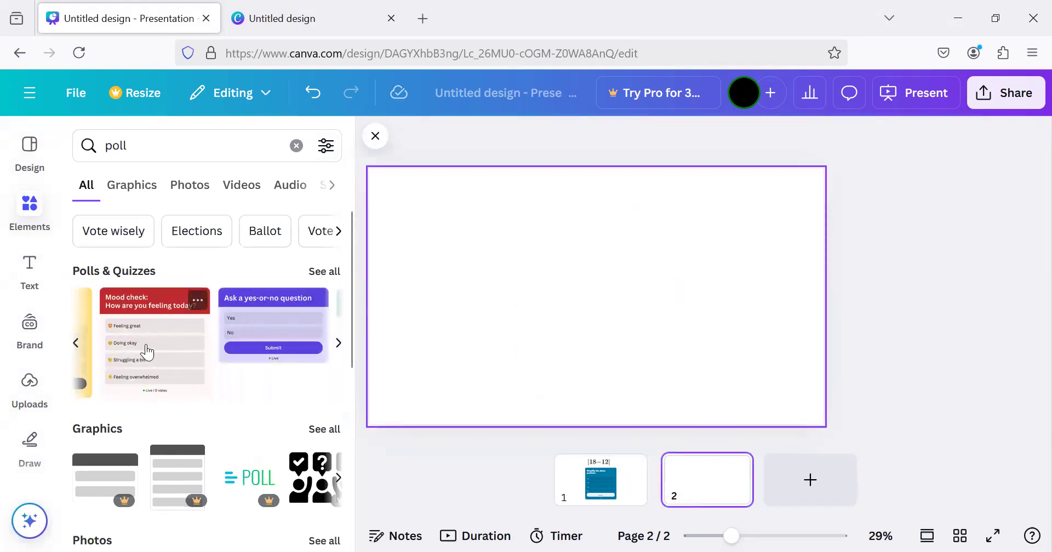
click(178, 318)
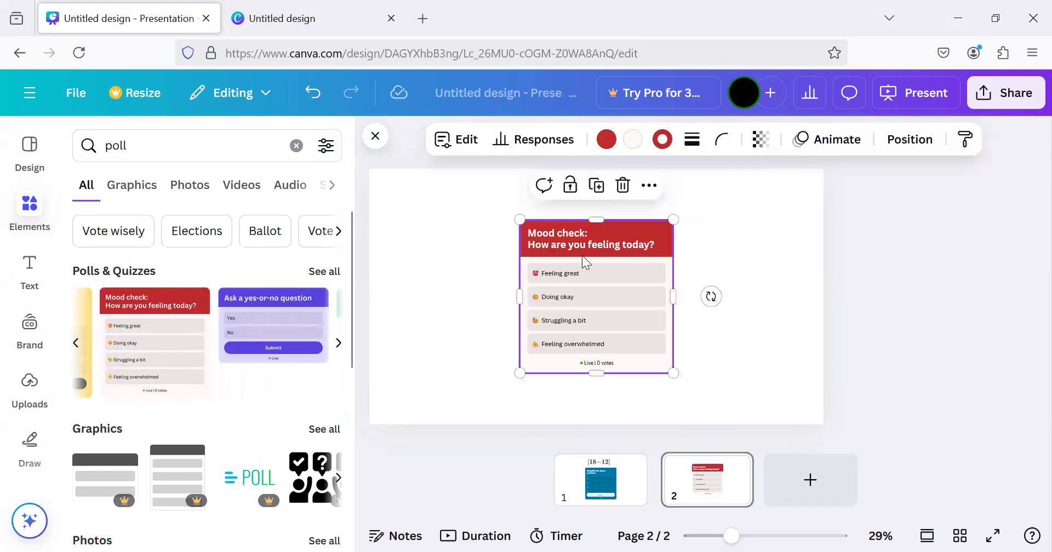
drag(617, 228, 642, 232)
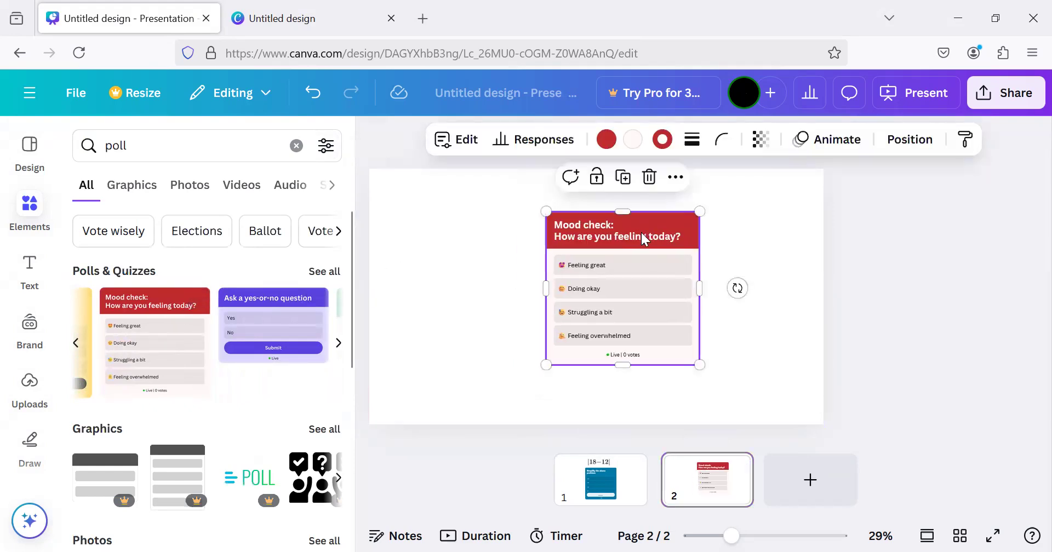
Change the question in the mood check poll's header to "How are you feeling about this topic?"
double_click(641, 232)
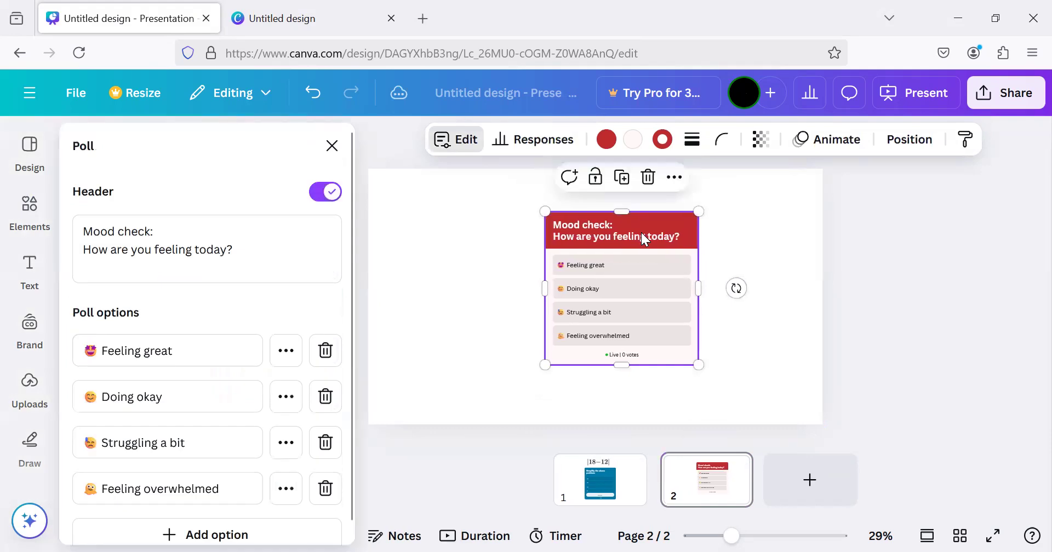
click(226, 250)
key(BackSpace)
key(BackSpace)
key(BackSpace)
key(BackSpace)
key(BackSpace)
text(about this topic)
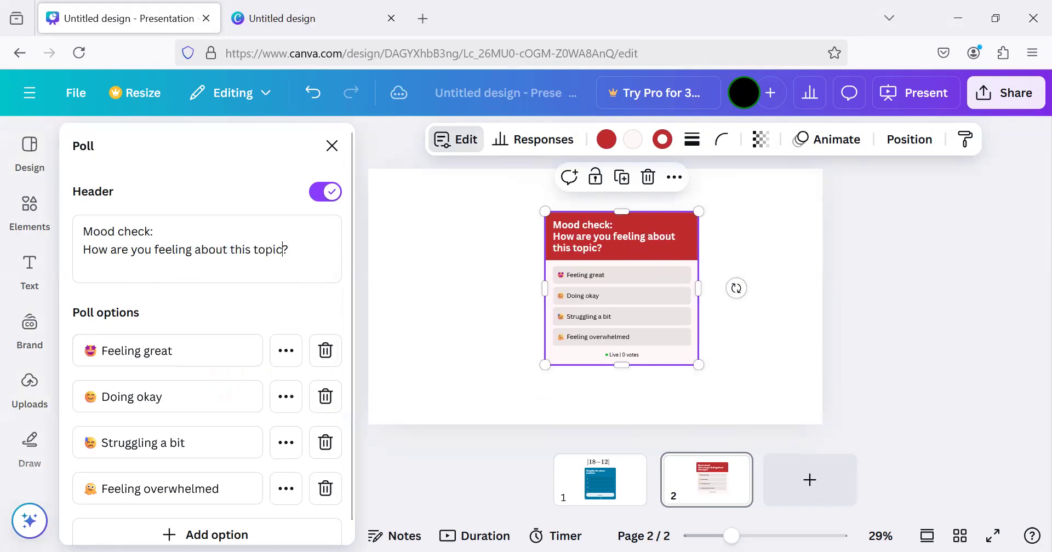
click(424, 229)
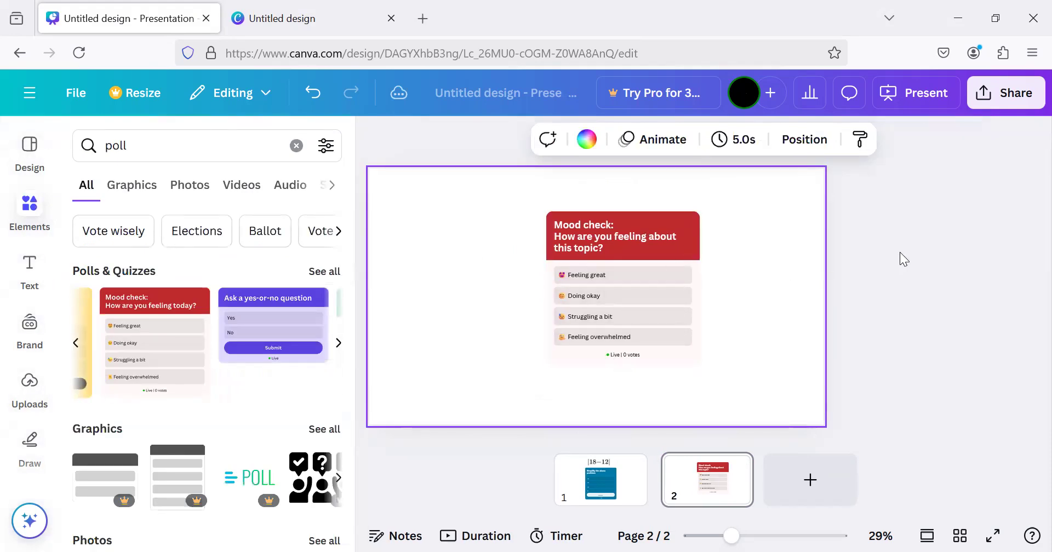
Open the design's public view link in the sharing options
click(1008, 105)
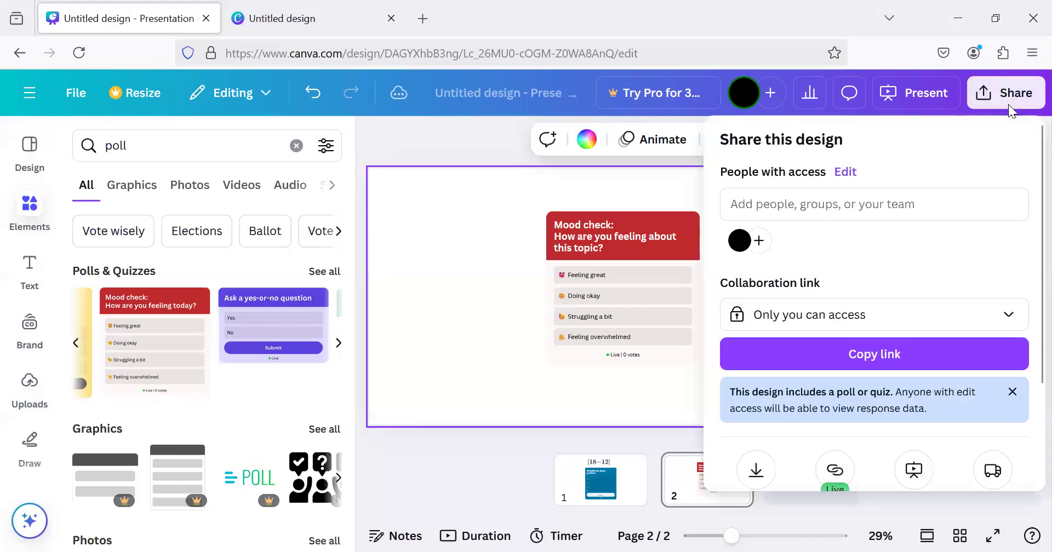
scroll(920, 325, down, 1)
scroll(920, 326, down, 2)
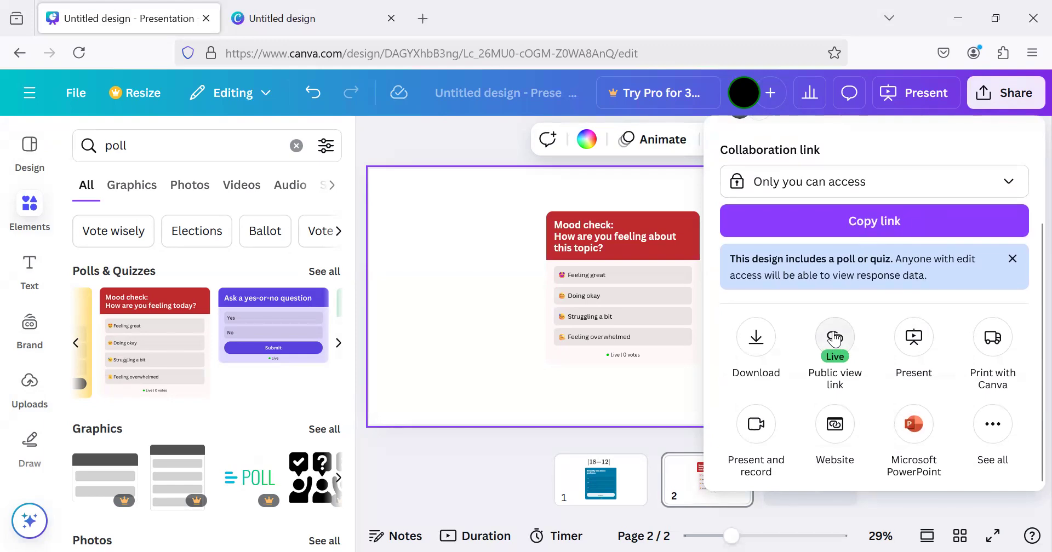
click(835, 338)
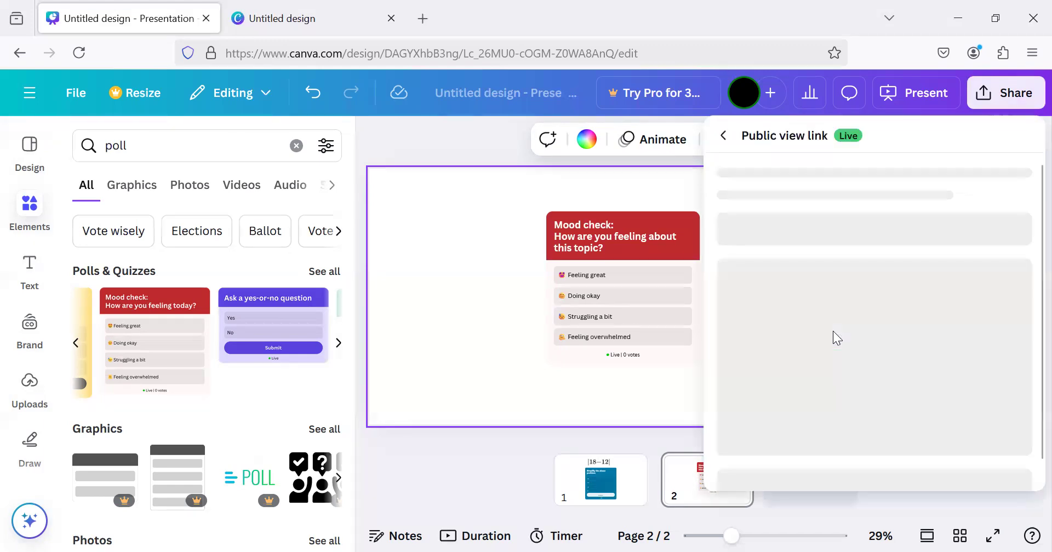
scroll(833, 331, down, 2)
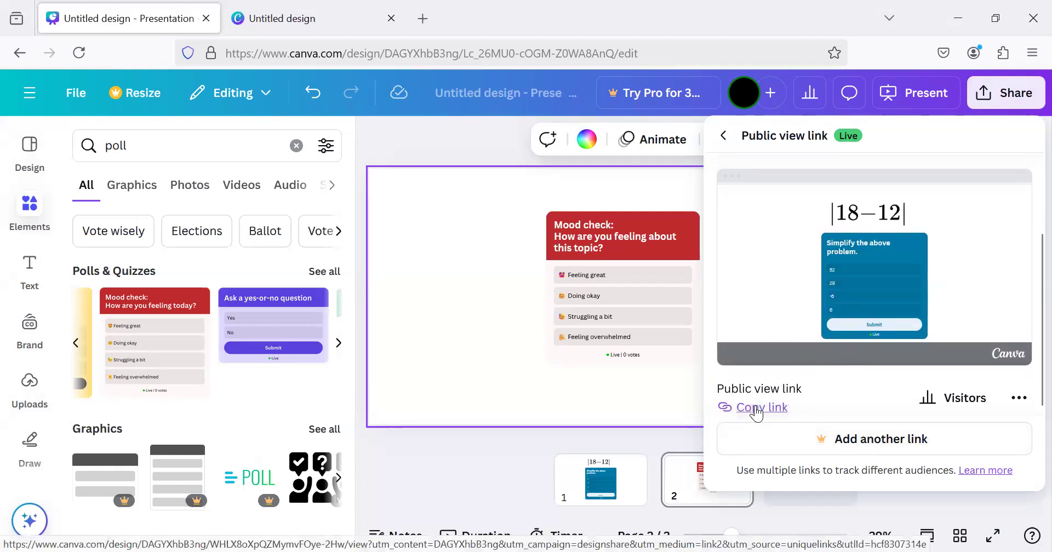
Switch to the browser tab with the public view, reload it and go back to the quiz on page 1
click(296, 18)
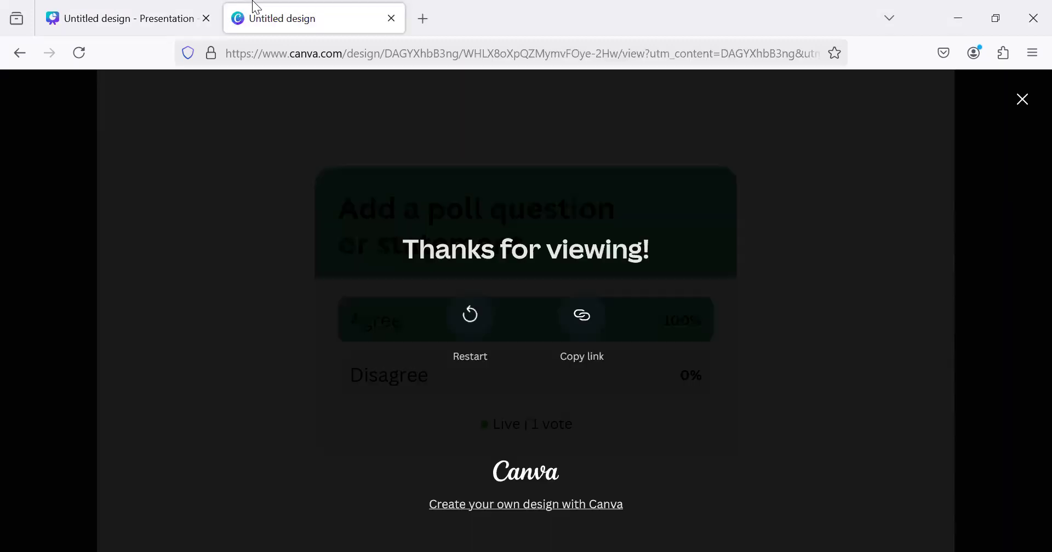
click(80, 53)
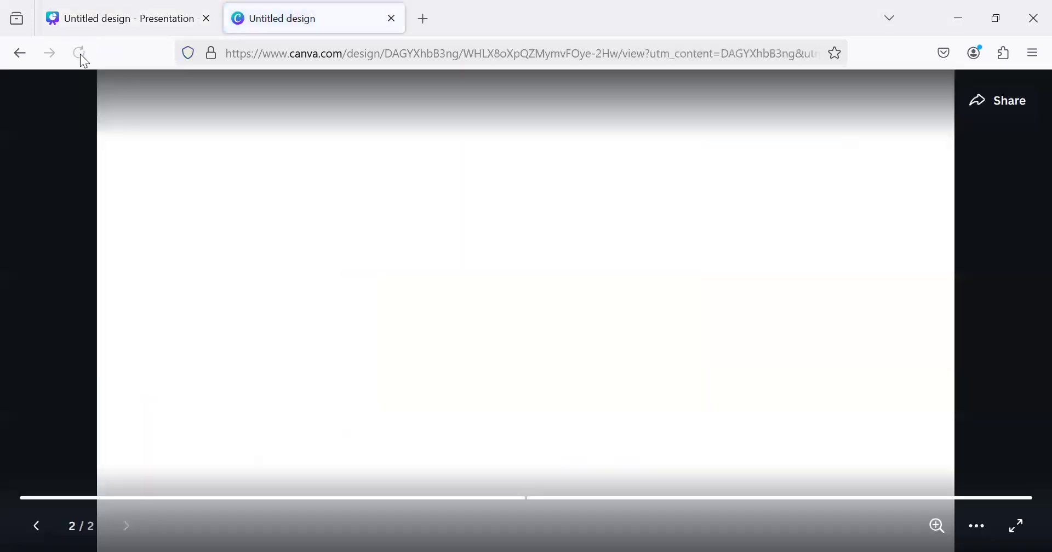
click(52, 527)
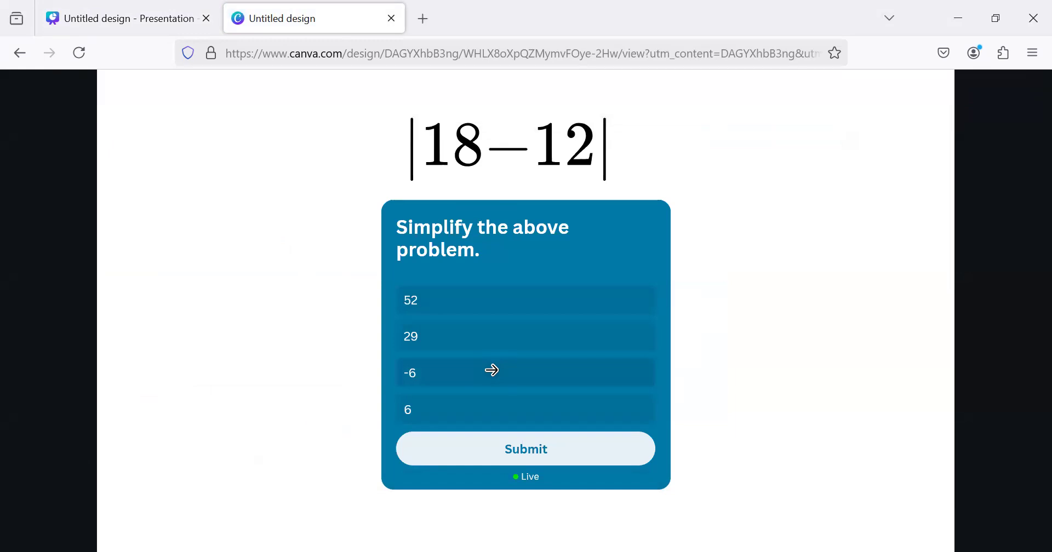
Submit -6 as the quiz answer on page 1 and vote "Doing okay" in the mood check poll on page 2
click(492, 371)
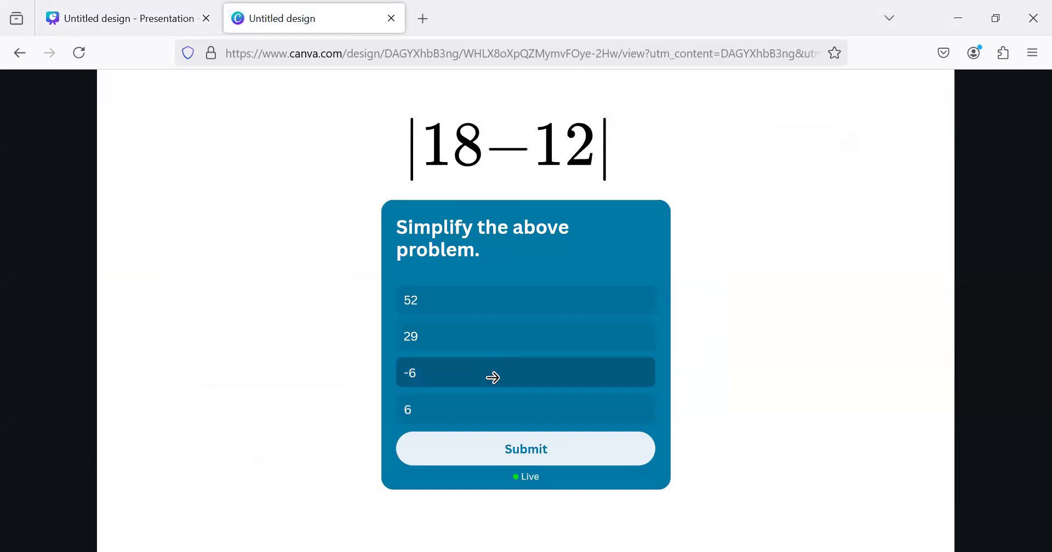
click(489, 375)
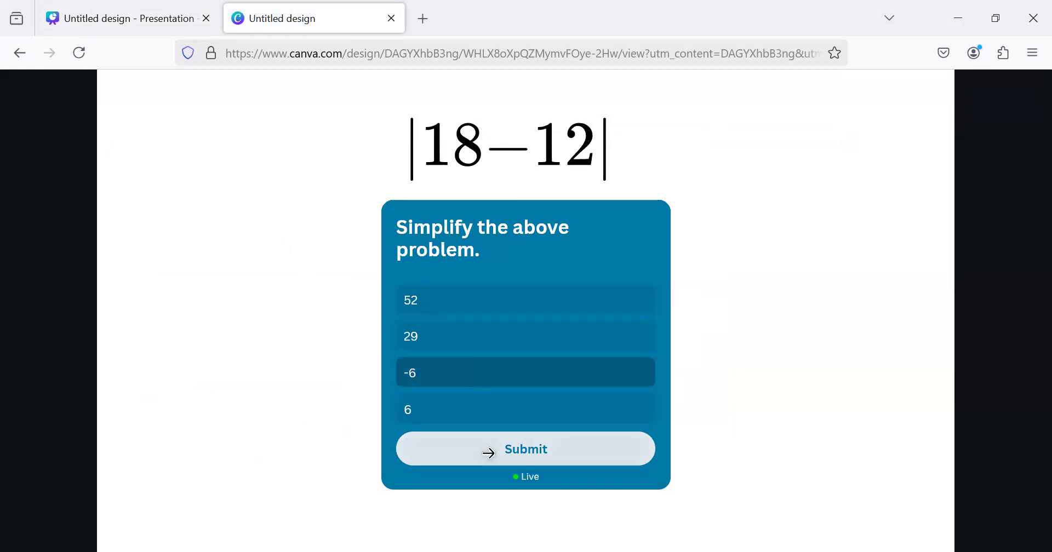
click(488, 453)
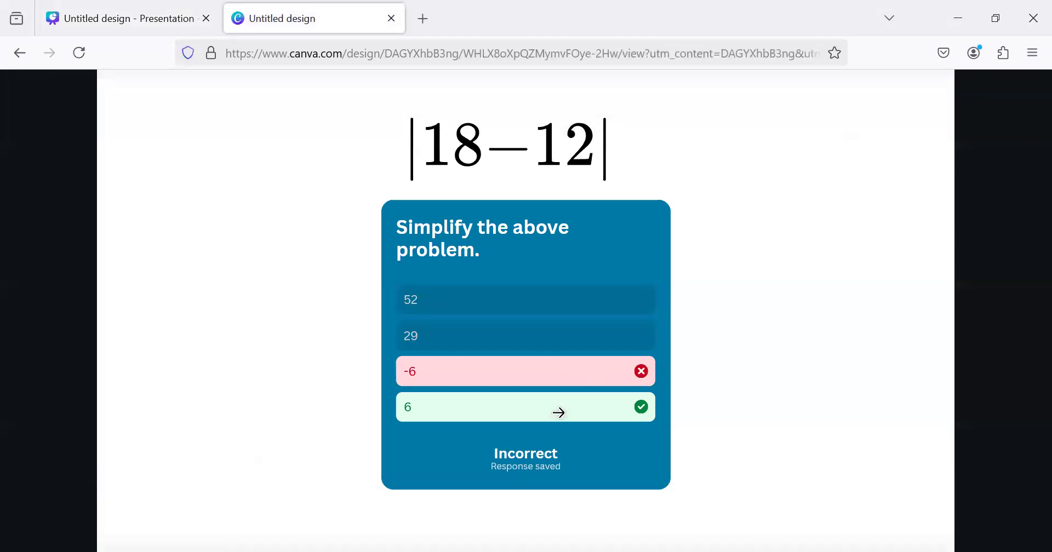
click(823, 382)
click(563, 310)
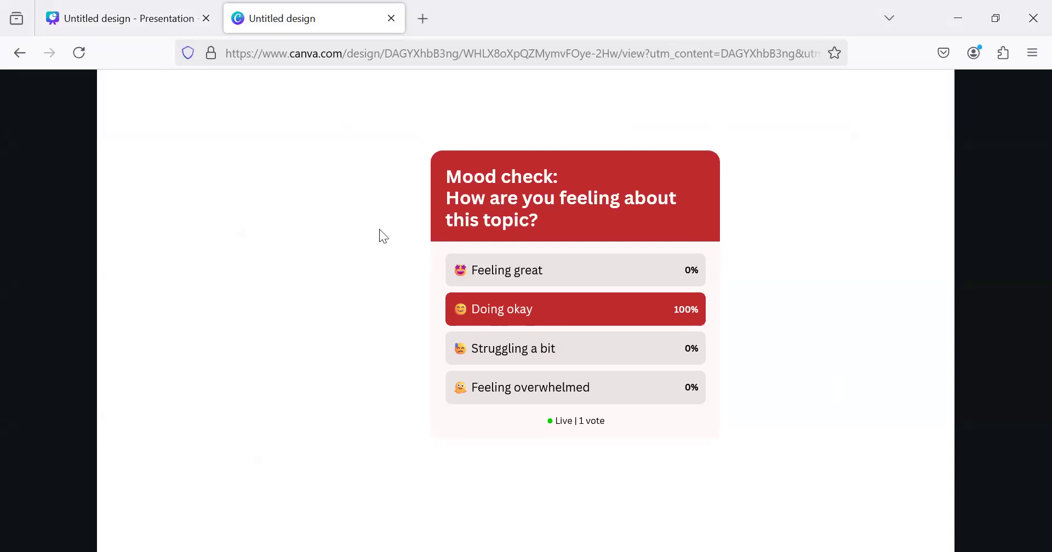
Return to the editor tab and review the responses to the page 1 quiz, including grade and timestamp
click(170, 24)
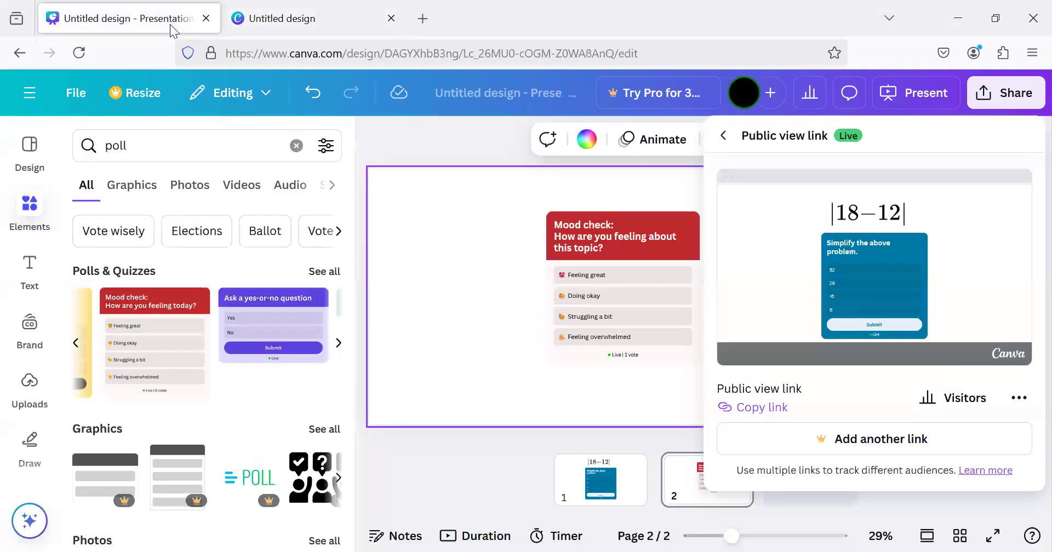
click(475, 215)
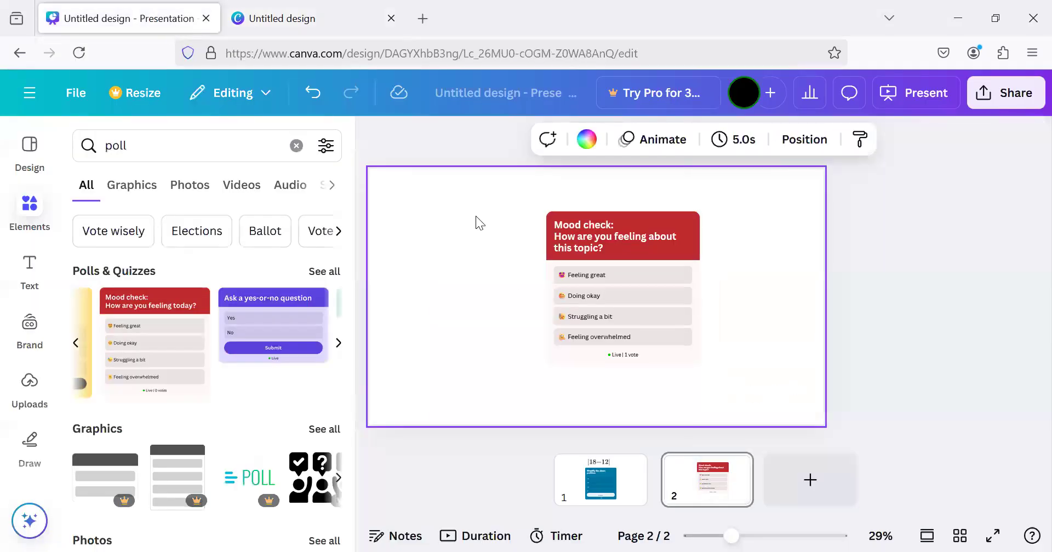
click(630, 493)
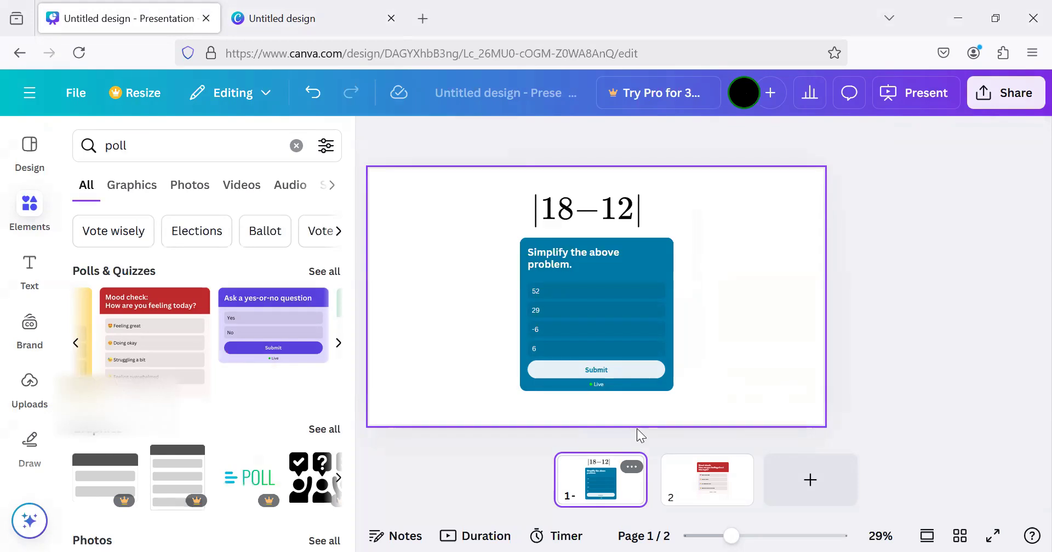
click(643, 266)
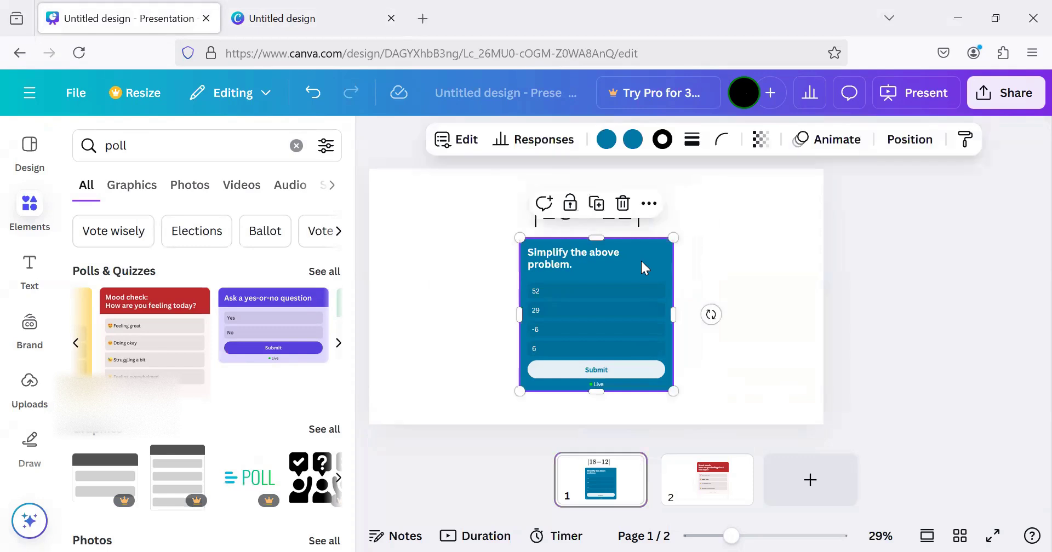
click(542, 142)
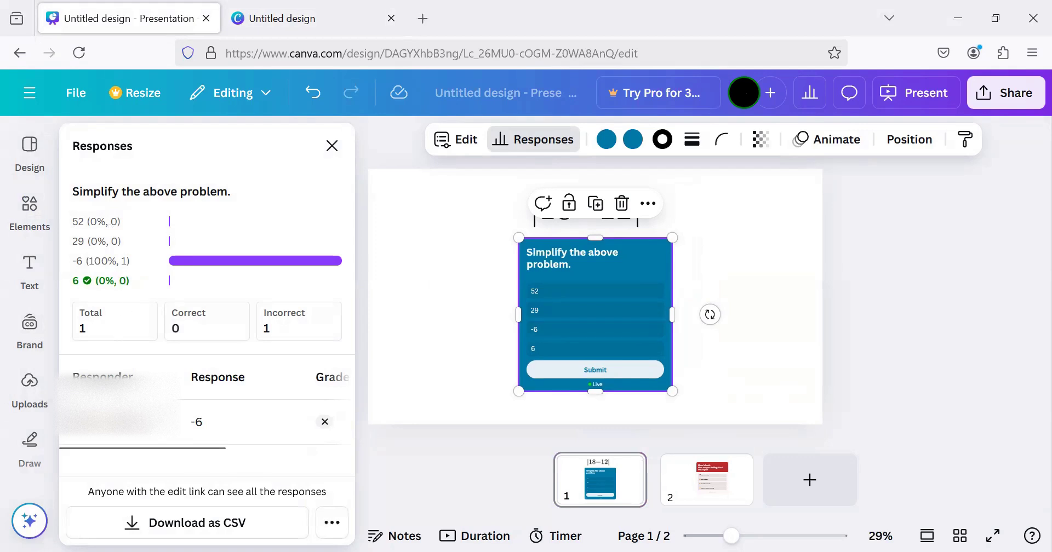
scroll(121, 417, right, 2)
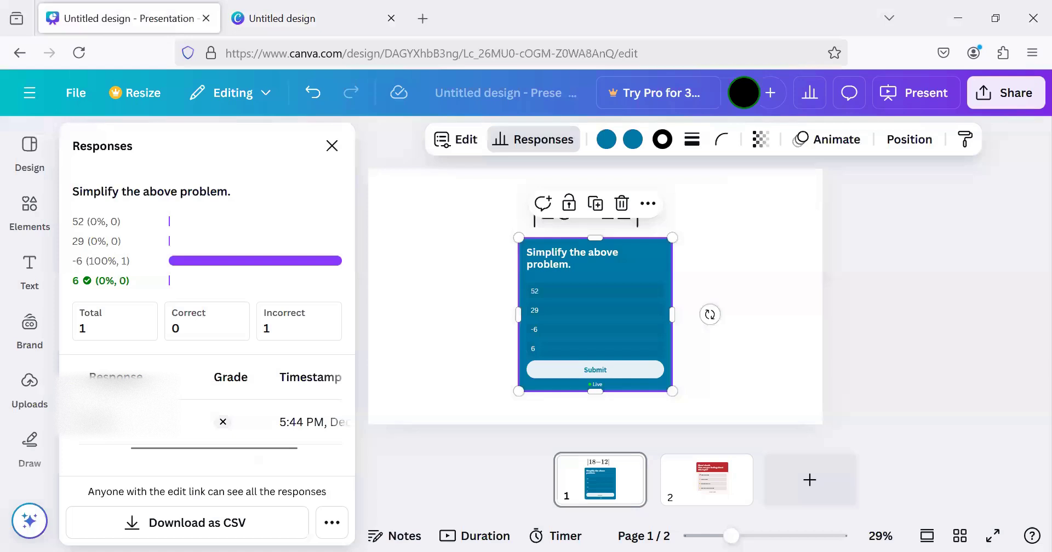
scroll(270, 416, right, 3)
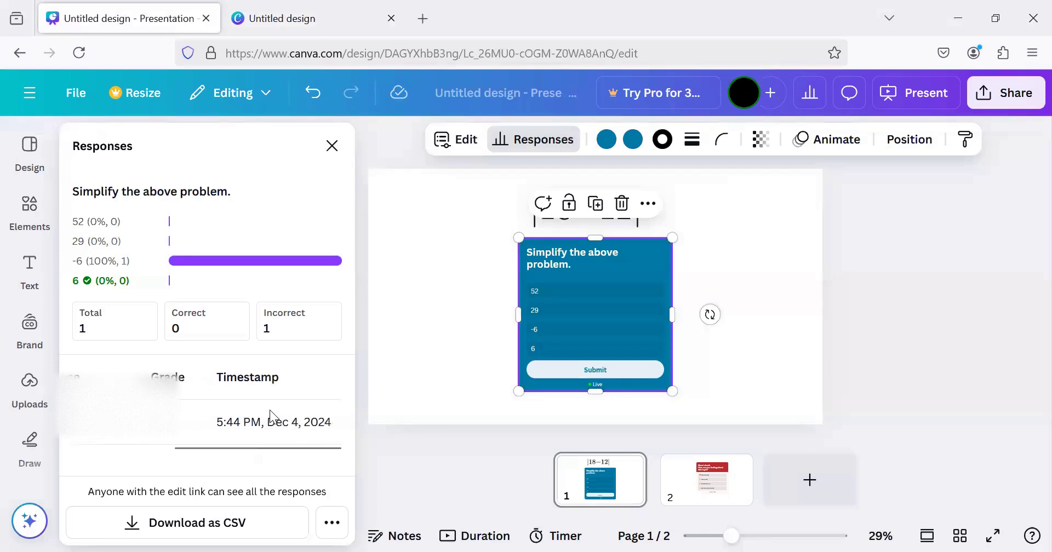
scroll(268, 437, left, 3)
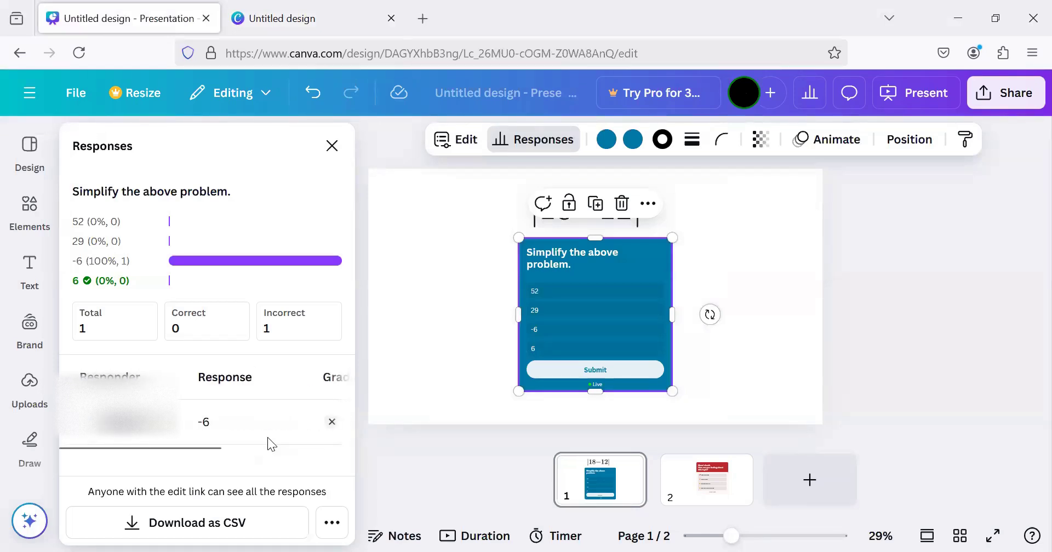
Review the responses to the mood check poll on page 2, including the chosen option and timestamp
click(693, 480)
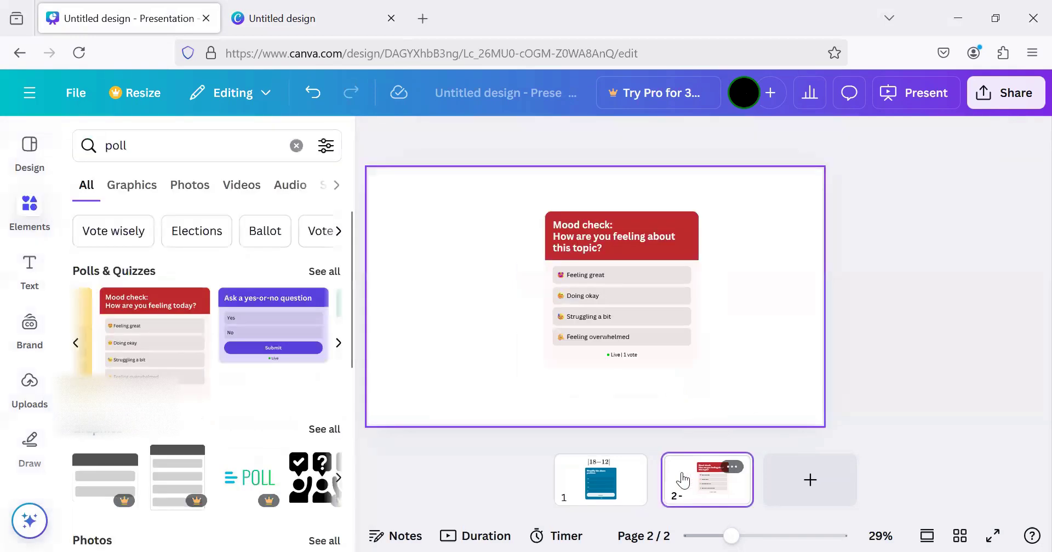
click(652, 229)
click(535, 140)
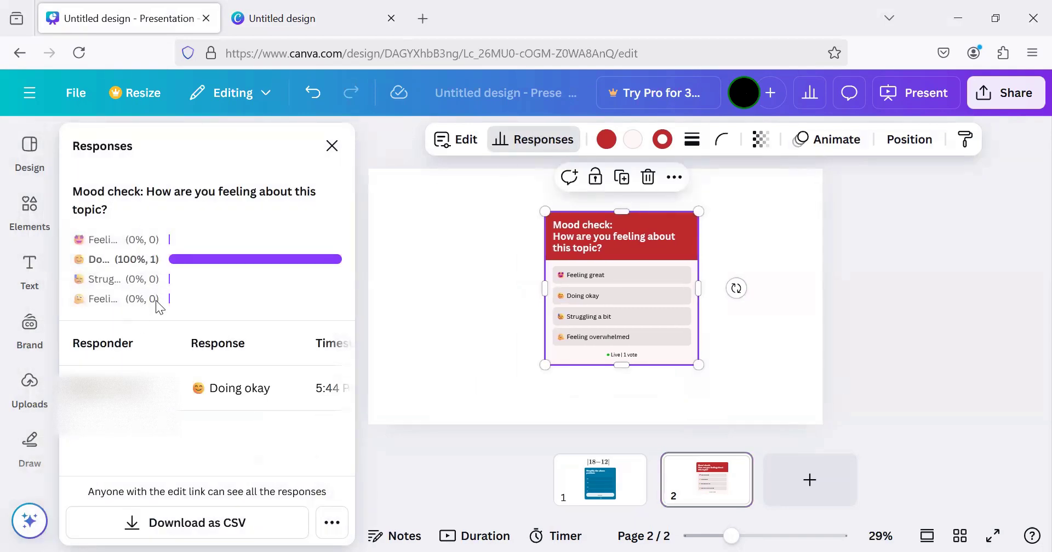
scroll(207, 379, right, 3)
scroll(207, 378, left, 1)
scroll(207, 378, right, 1)
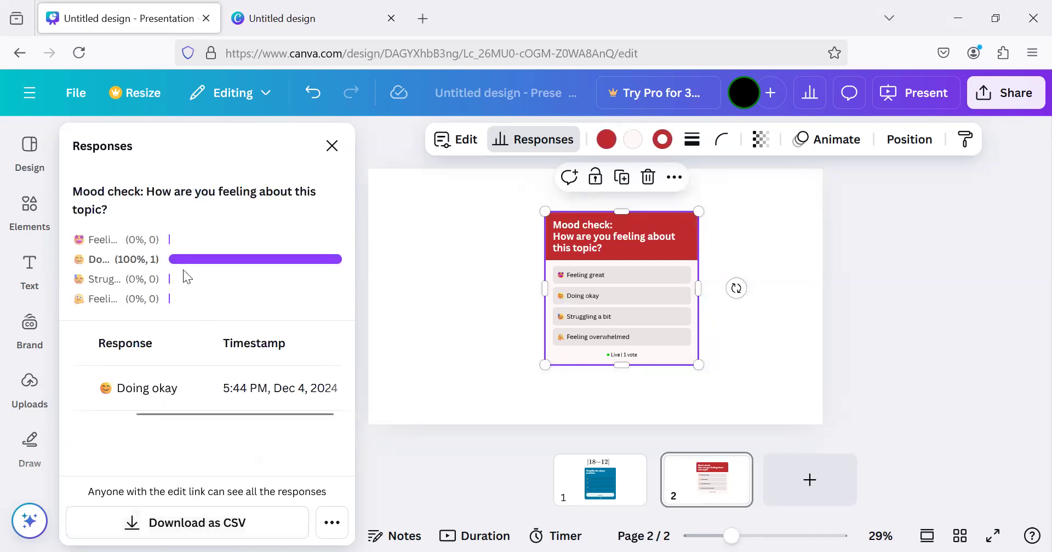
Restart the public view in its browser tab and switch the mood check vote to "Feeling great", then to "Struggling a bit"
click(296, 18)
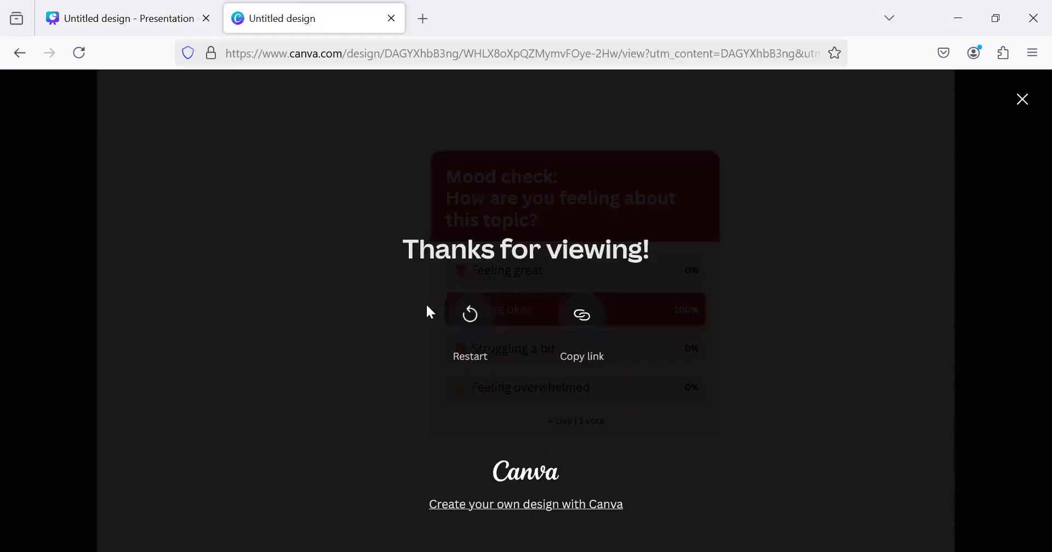
click(472, 321)
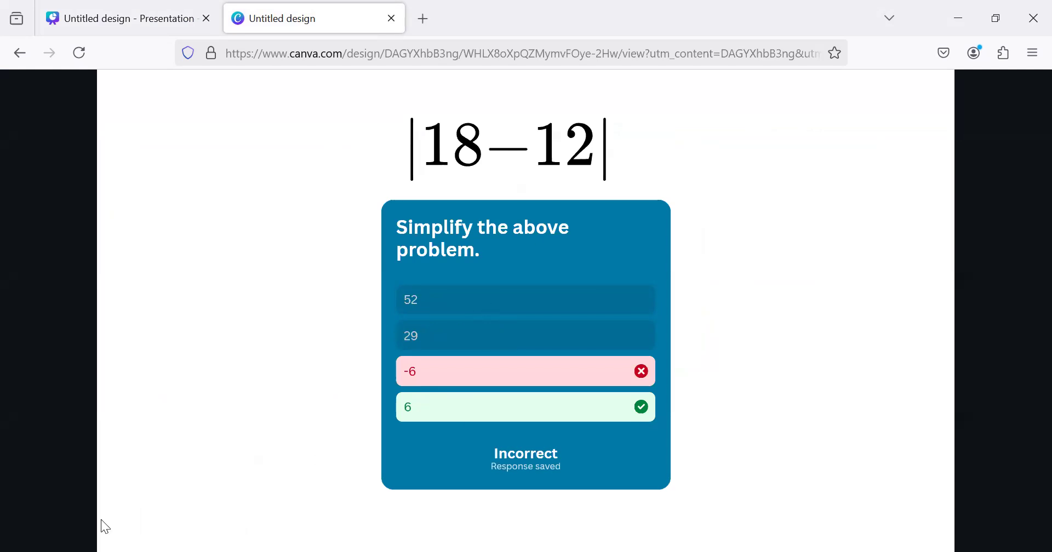
click(747, 310)
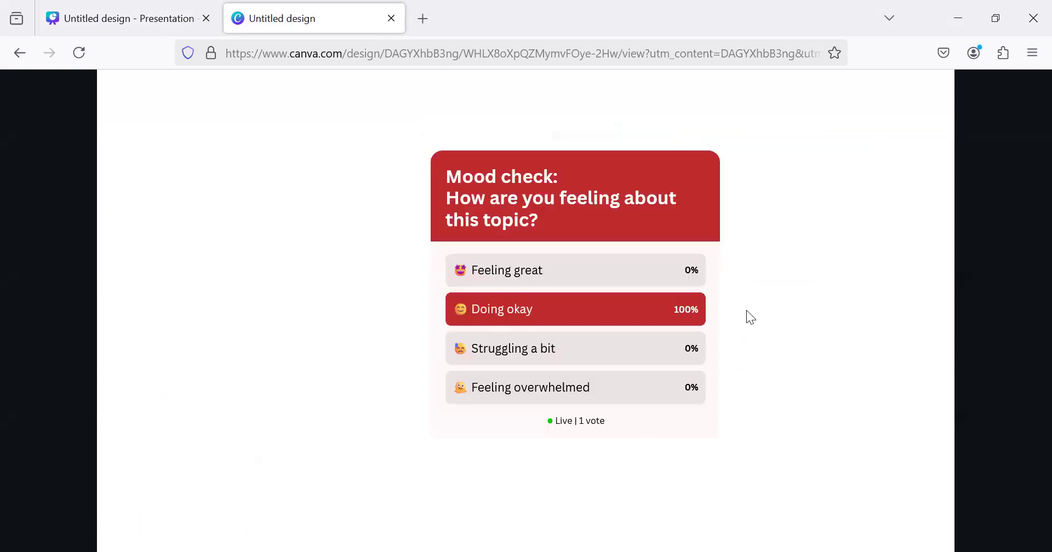
click(544, 271)
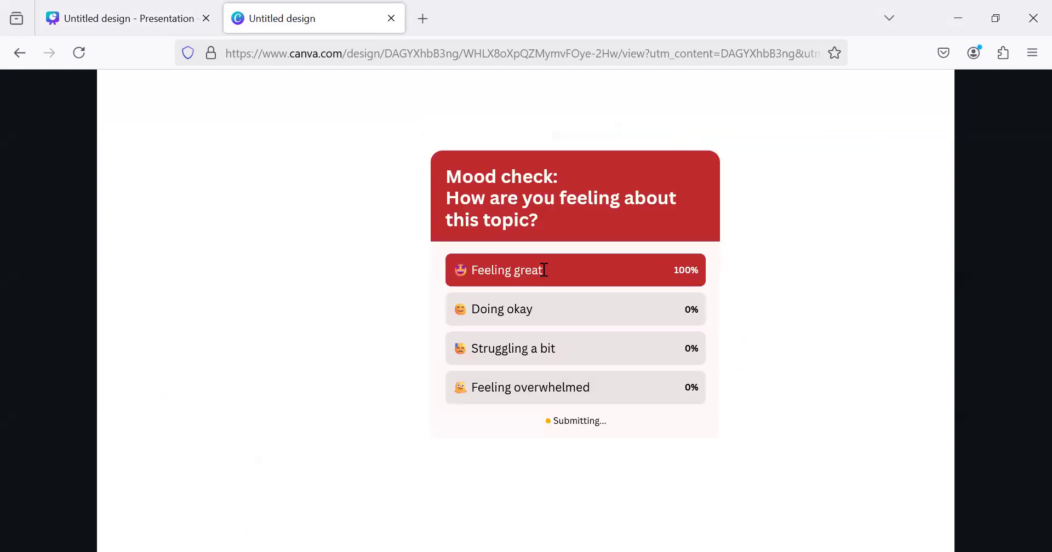
click(558, 348)
Back in the editor tab, reload the mood check poll's responses, examine the recorded votes with their timestamps, and close them
click(145, 19)
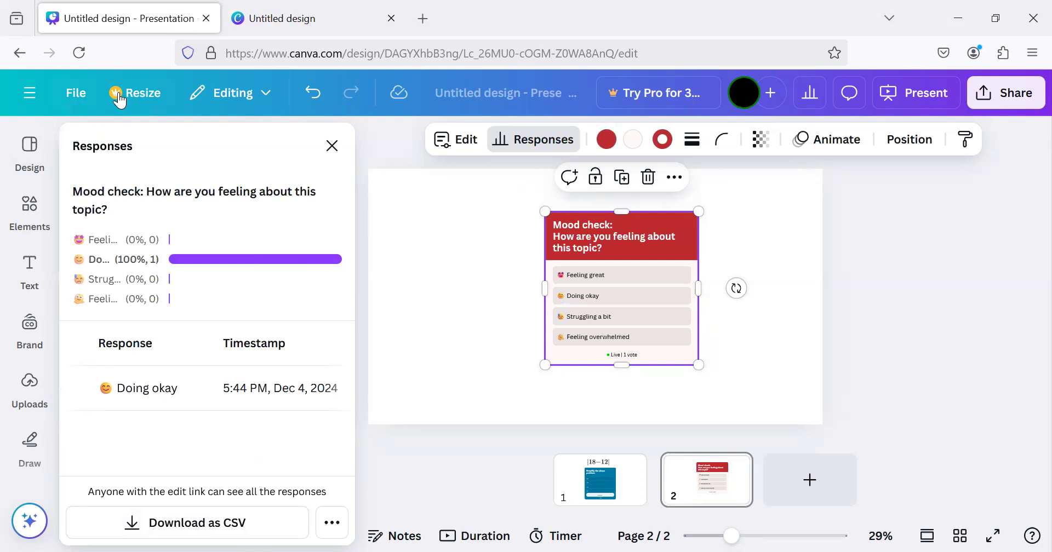
click(544, 143)
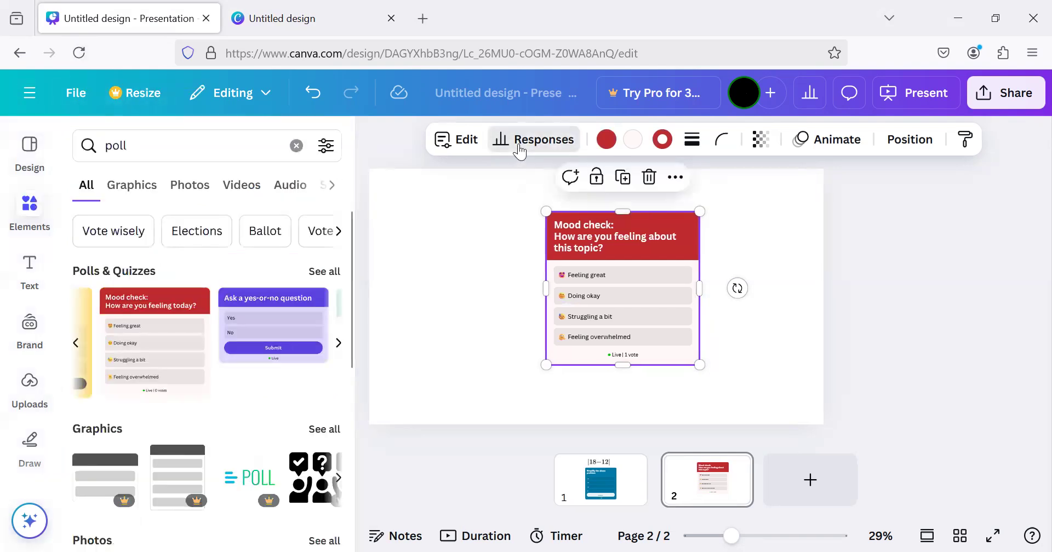
click(518, 144)
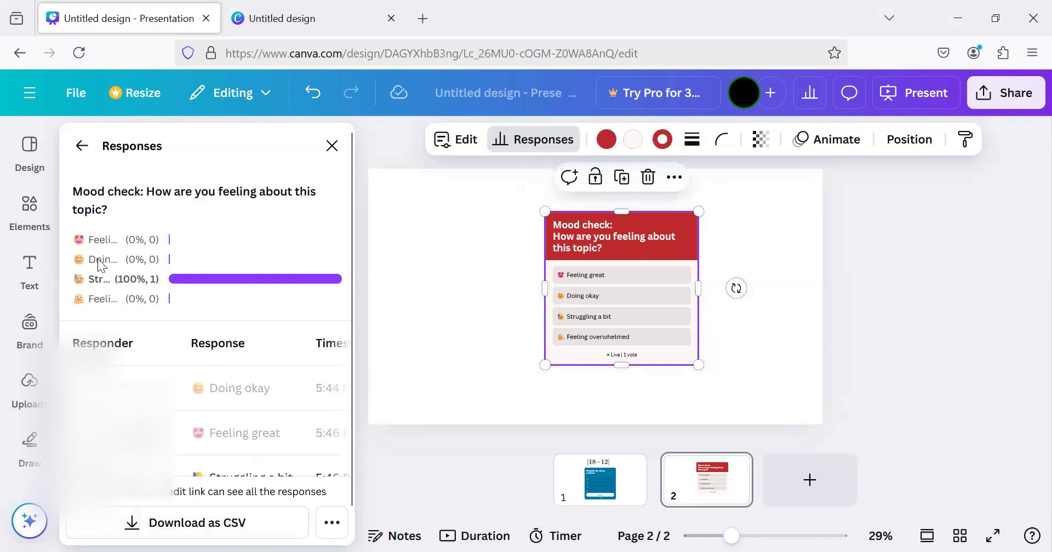
scroll(208, 392, right, 3)
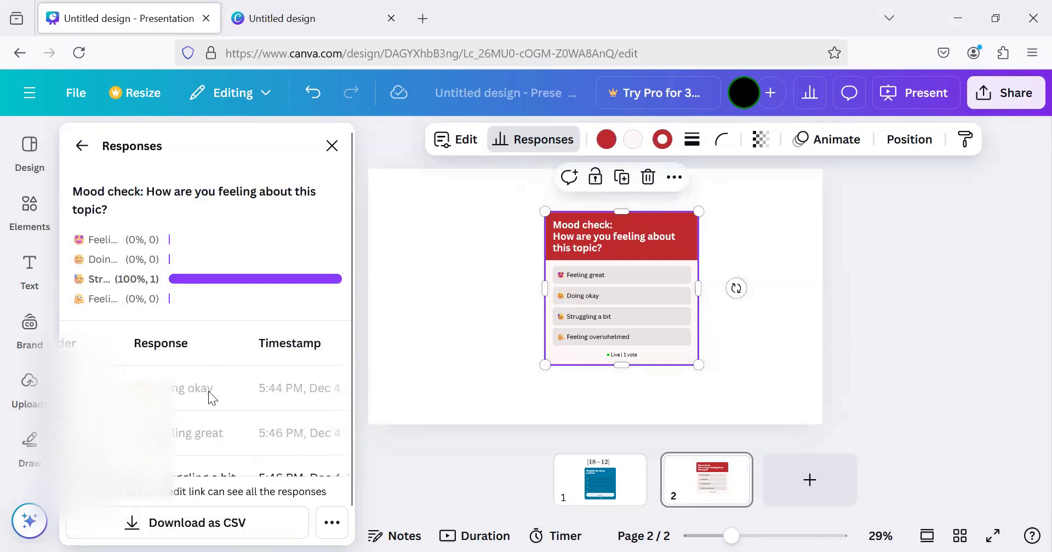
scroll(209, 391, down, 1)
scroll(209, 391, up, 1)
scroll(209, 391, right, 1)
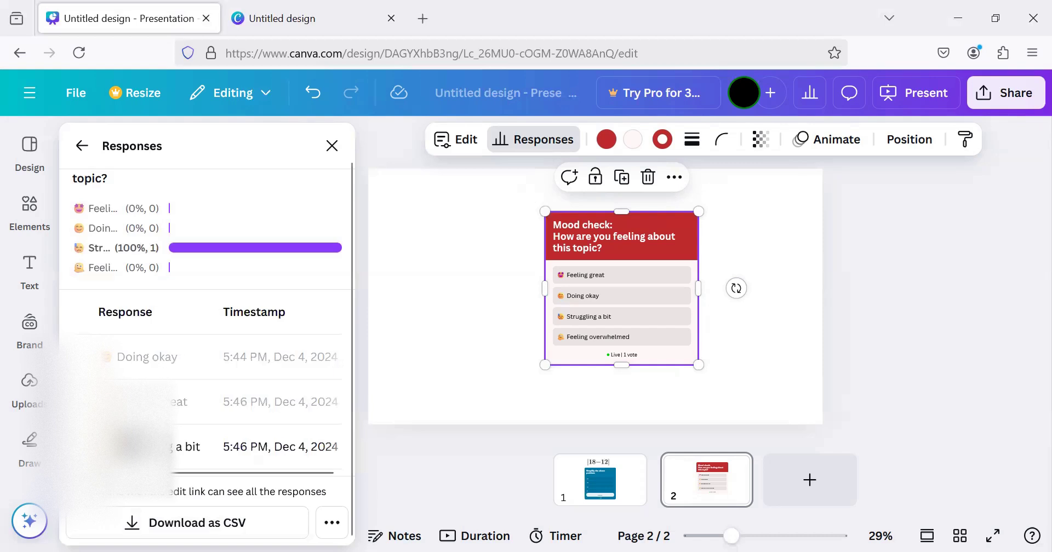
scroll(145, 383, right, 1)
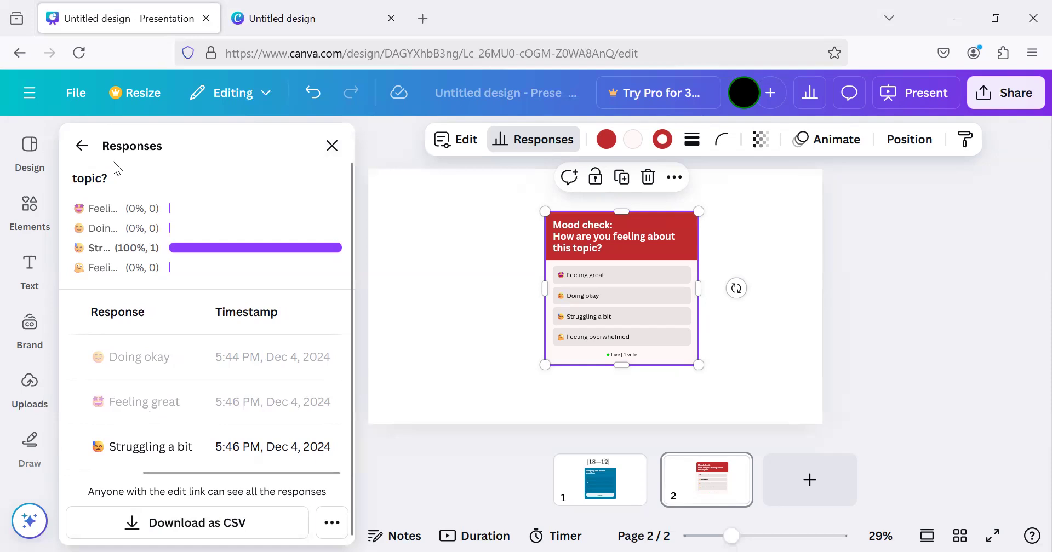
click(85, 147)
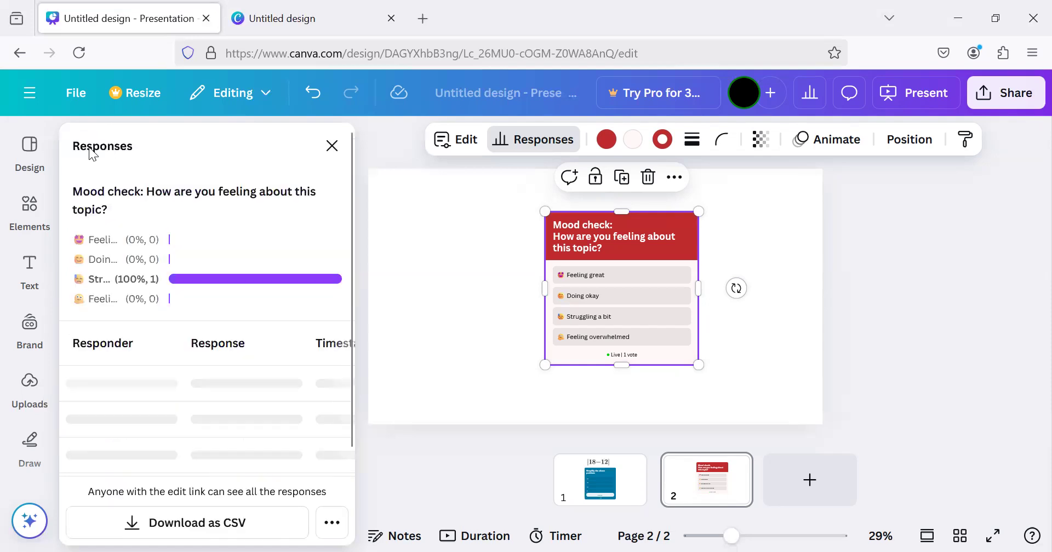
click(332, 145)
Add a third page with the blue "Guess the answer" quiz and move the quiz to the page's right side
scroll(277, 358, right, 5)
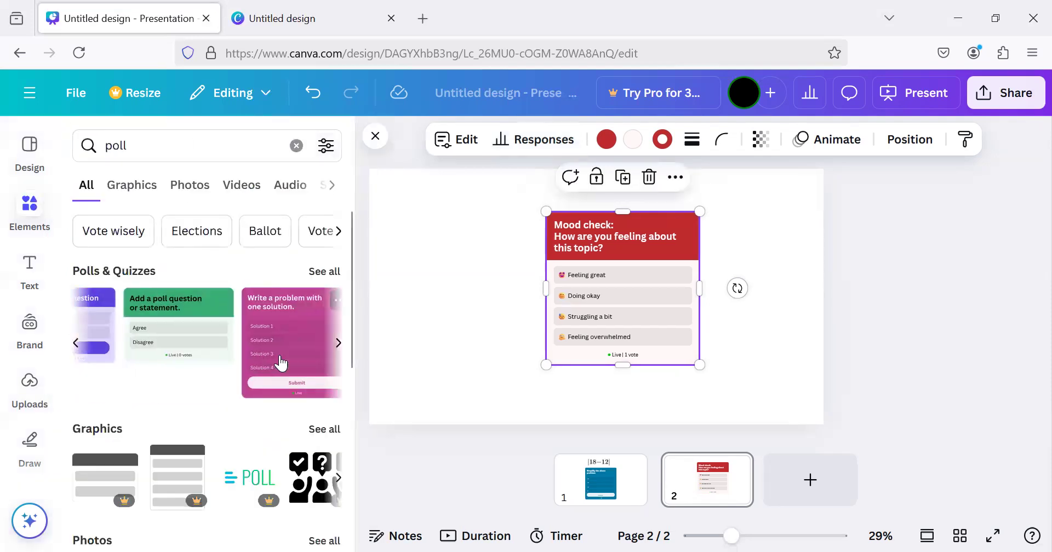
scroll(279, 357, right, 2)
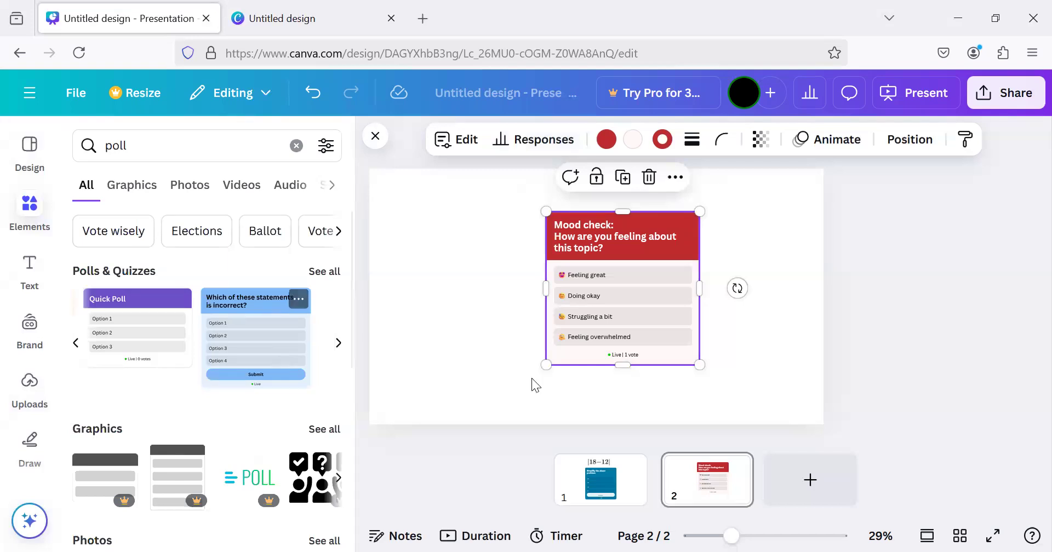
click(576, 493)
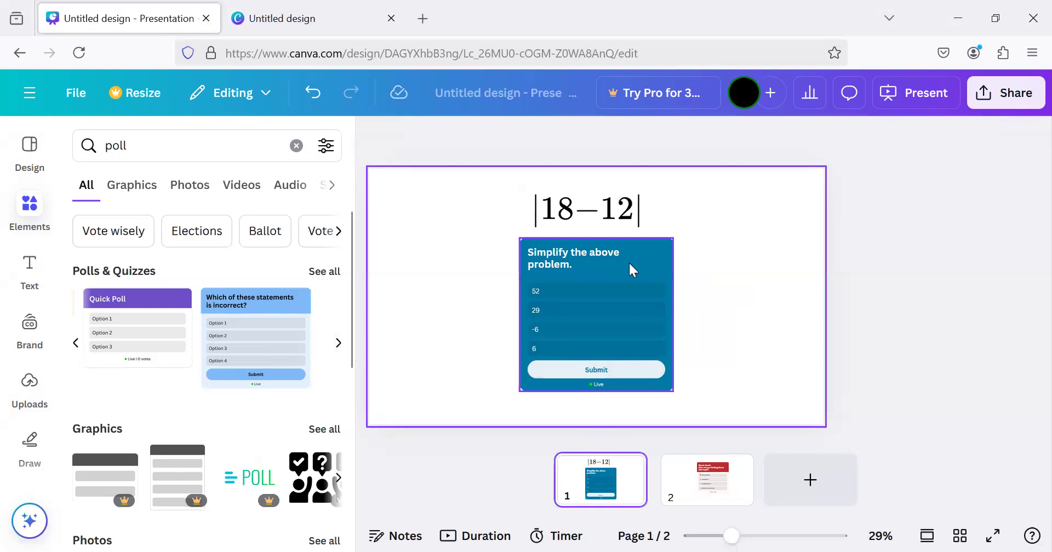
click(827, 489)
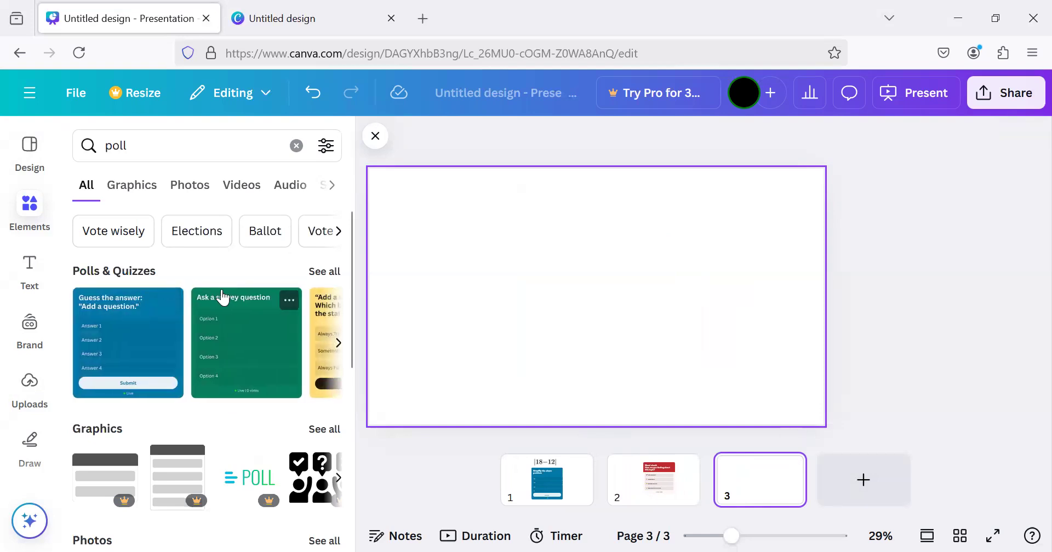
click(97, 336)
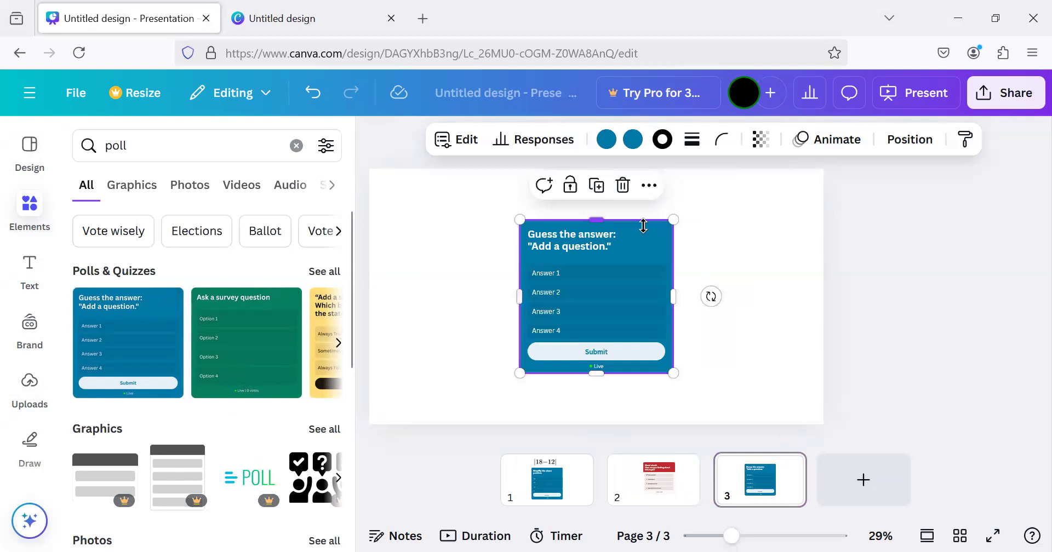
drag(643, 235, 745, 229)
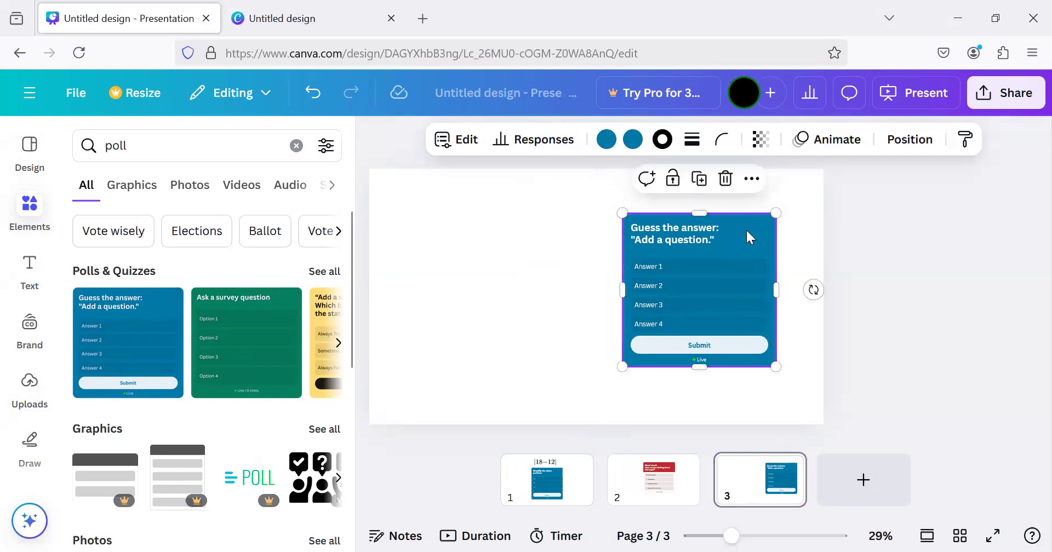
Replace the new quiz's header text with "Answer the question on the left."
click(689, 235)
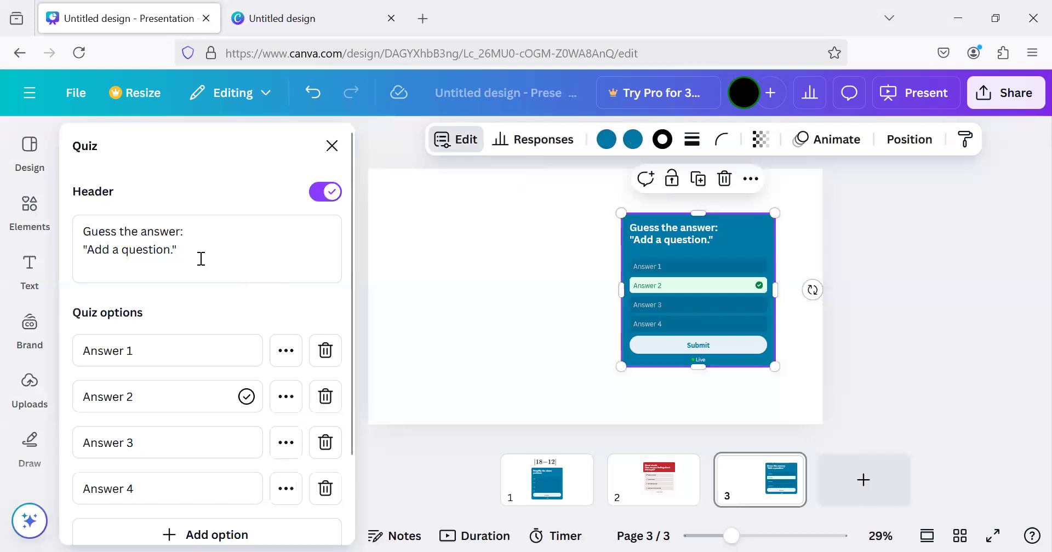
drag(200, 258, 103, 241)
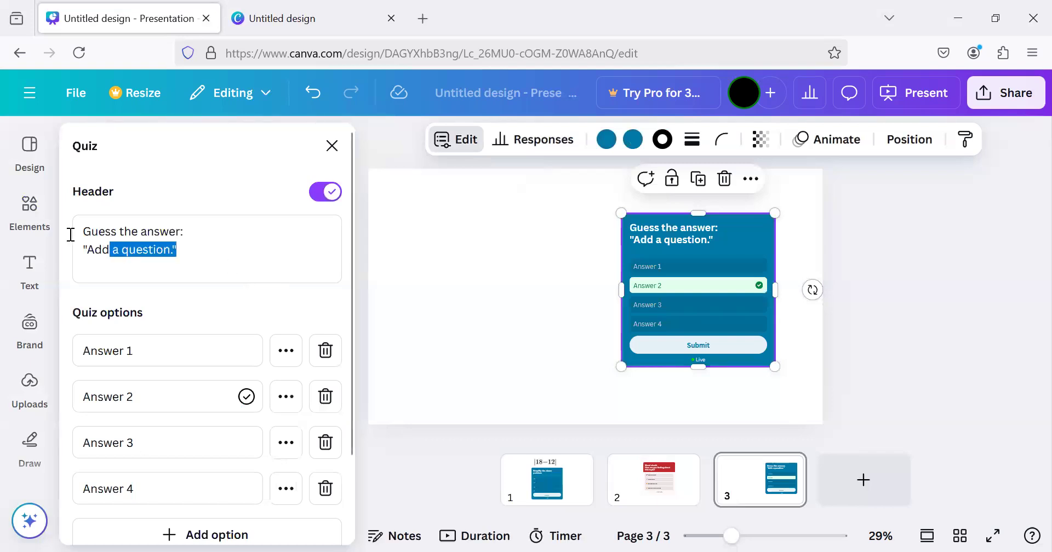
text(Answer the question on the lef)
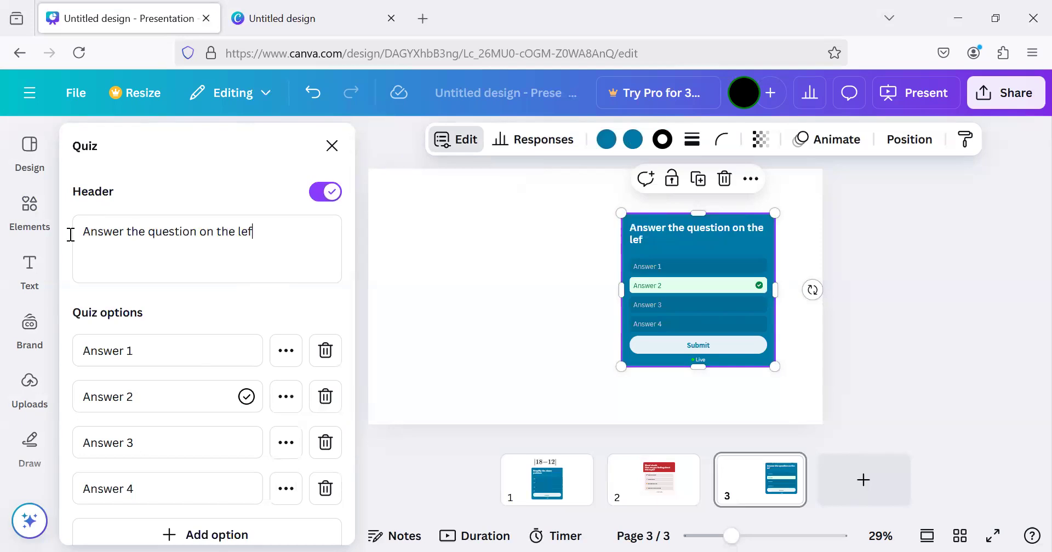
text(t.)
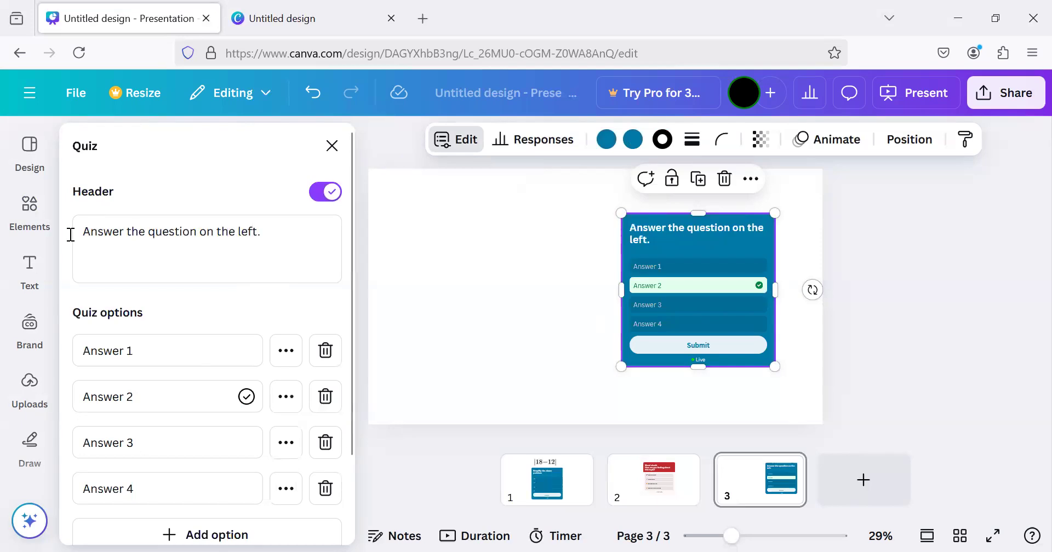
Close the quiz settings and duplicate the third page twice, giving pages 4 and 5 with the same quiz
scroll(70, 233, down, 2)
click(559, 231)
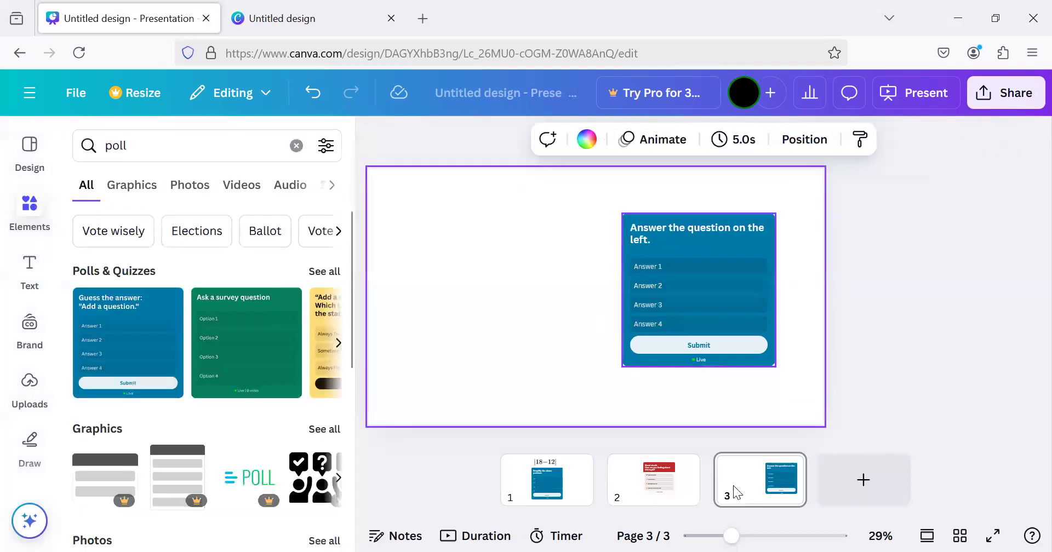
click(786, 466)
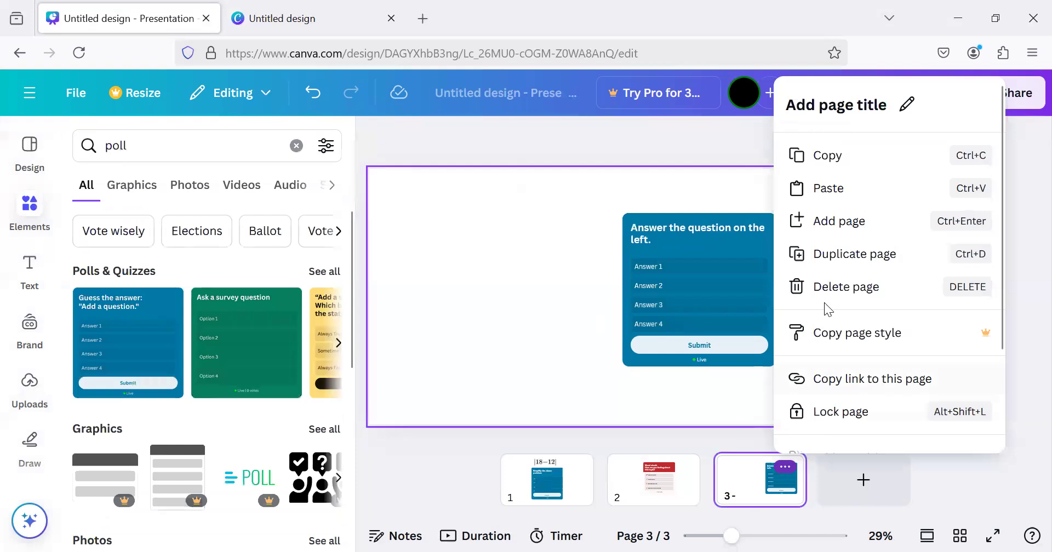
click(833, 254)
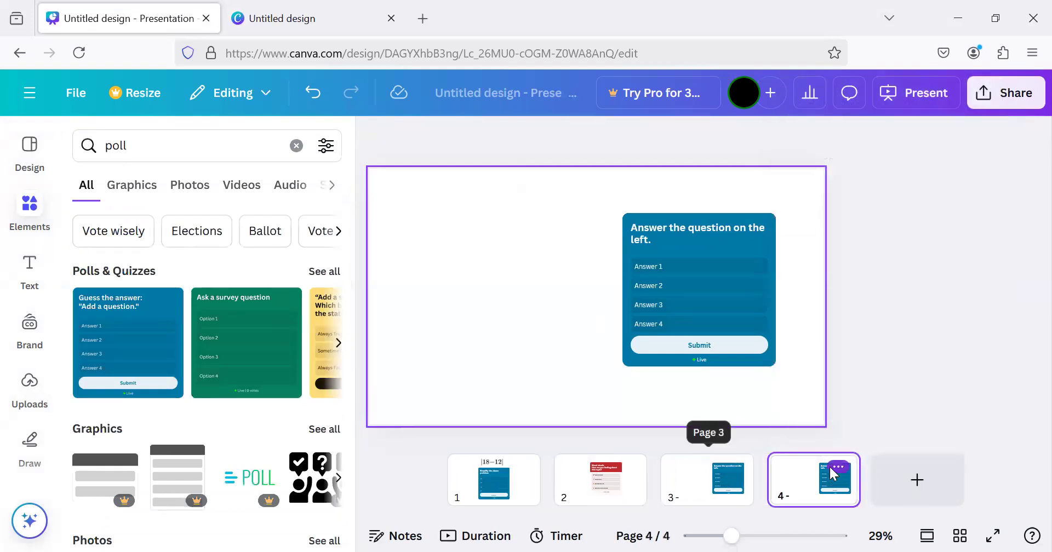
click(833, 466)
click(873, 267)
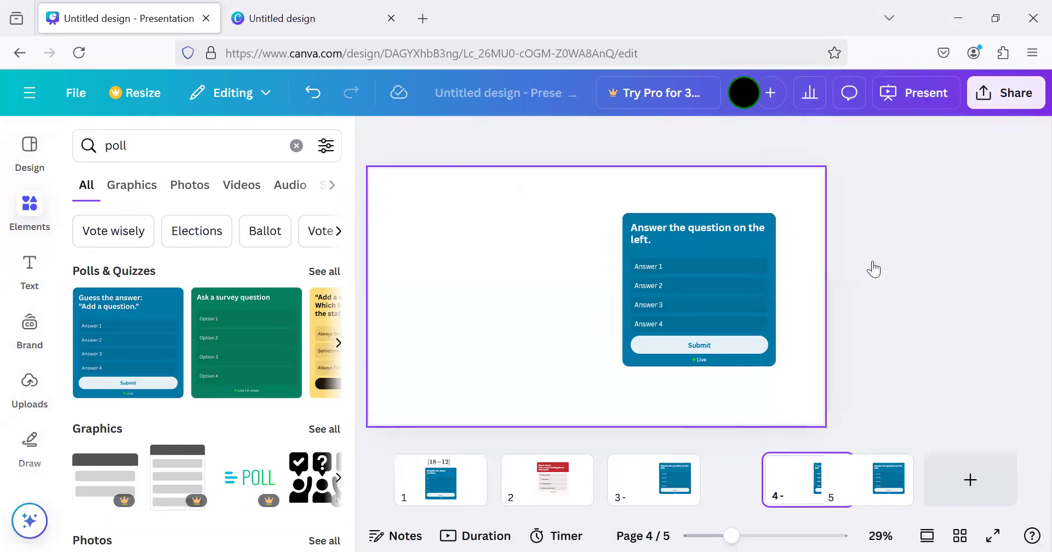
Return to page 3 and open the Equations tool for writing a question beside the quiz
click(652, 485)
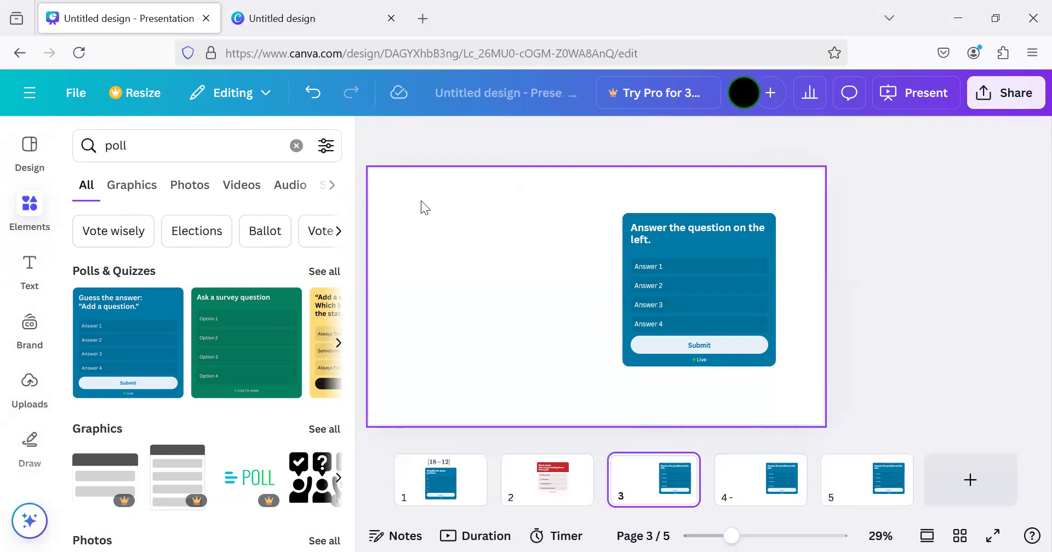
scroll(45, 398, down, 1)
scroll(44, 411, down, 5)
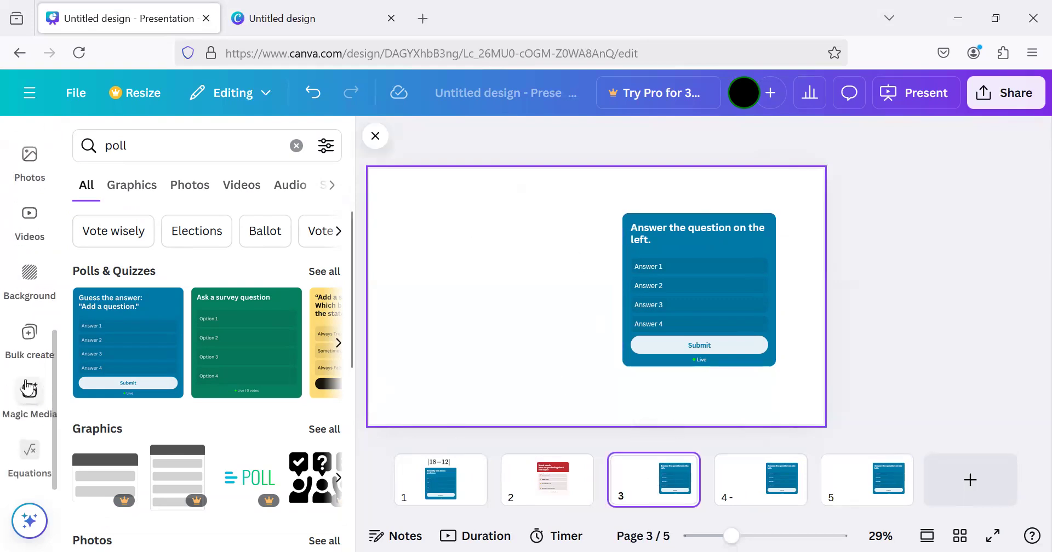
click(29, 453)
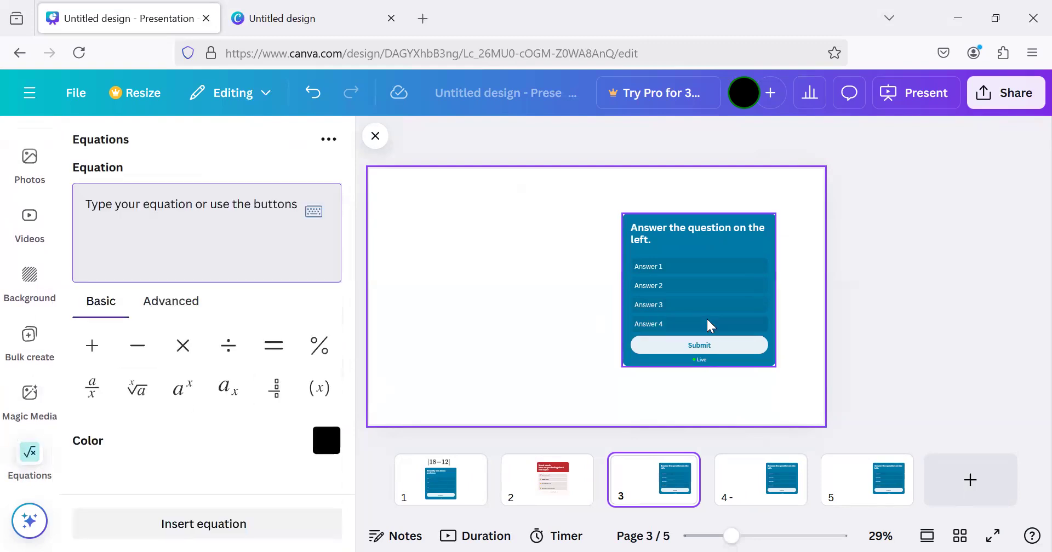
Open the page 3 quiz for editing, view the available actions for Answer 1, and switch to page 4
click(702, 269)
double_click(701, 267)
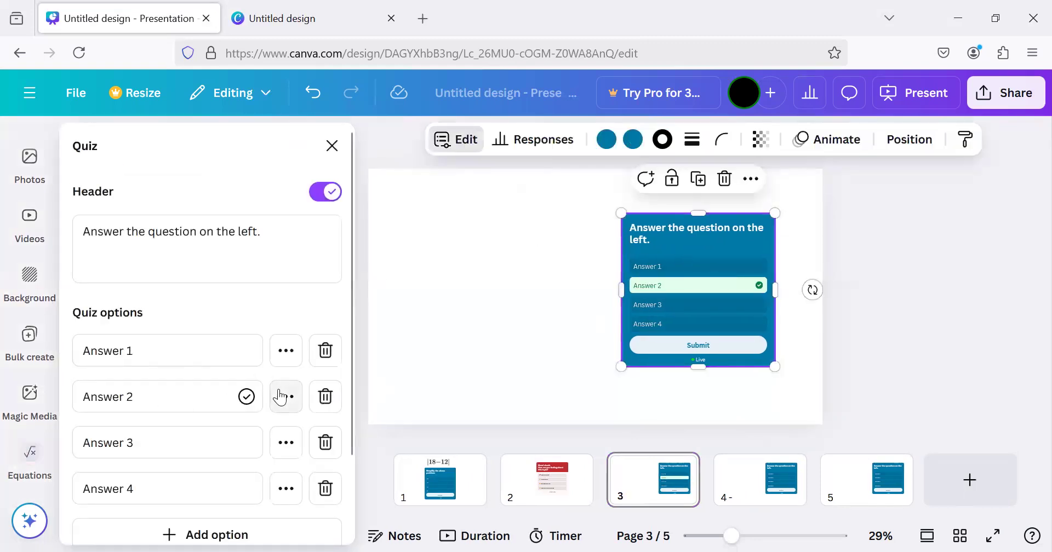
click(284, 354)
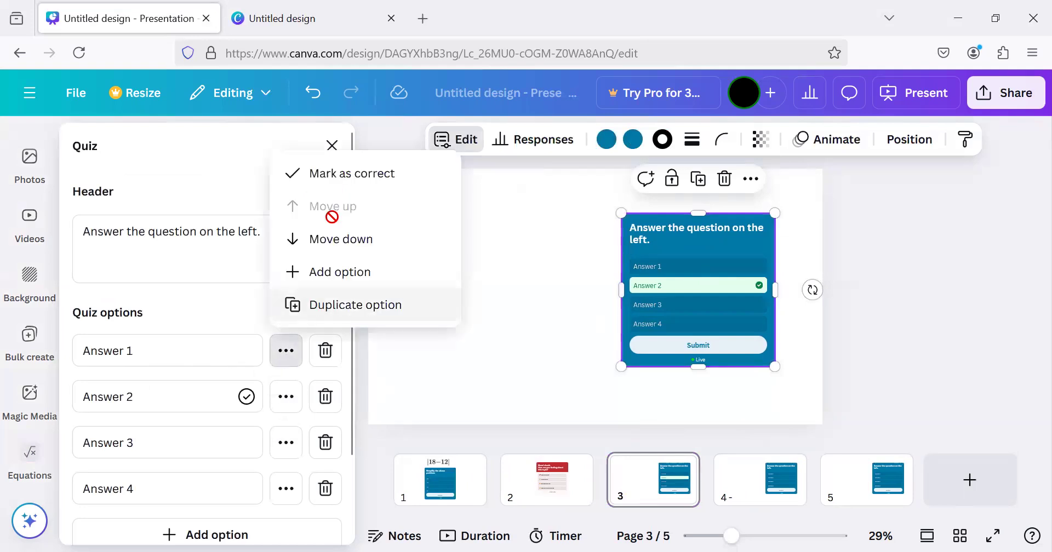
click(722, 482)
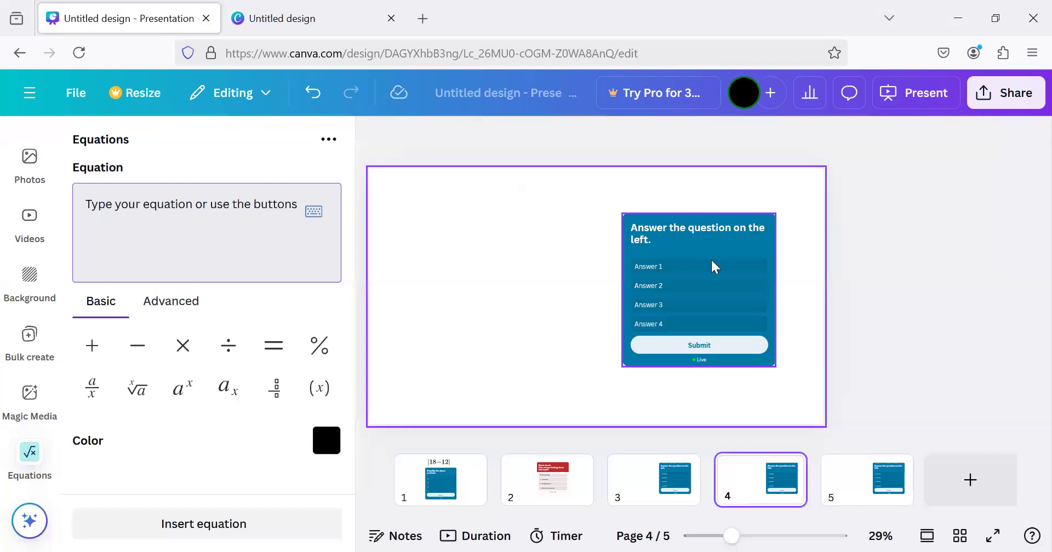